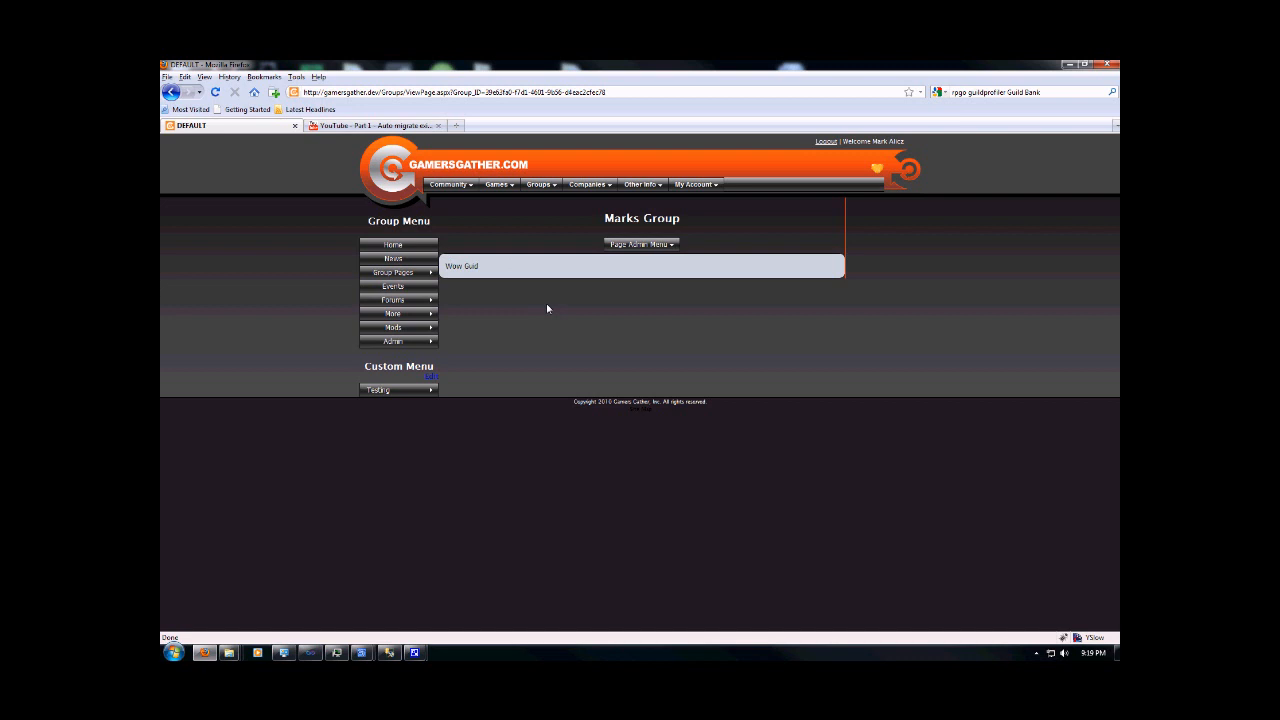
Step: Open Marks Group's World of Warcraft Guild Info mod showing the guild roster
{"action": "left_click", "coordinate": [392, 248]}
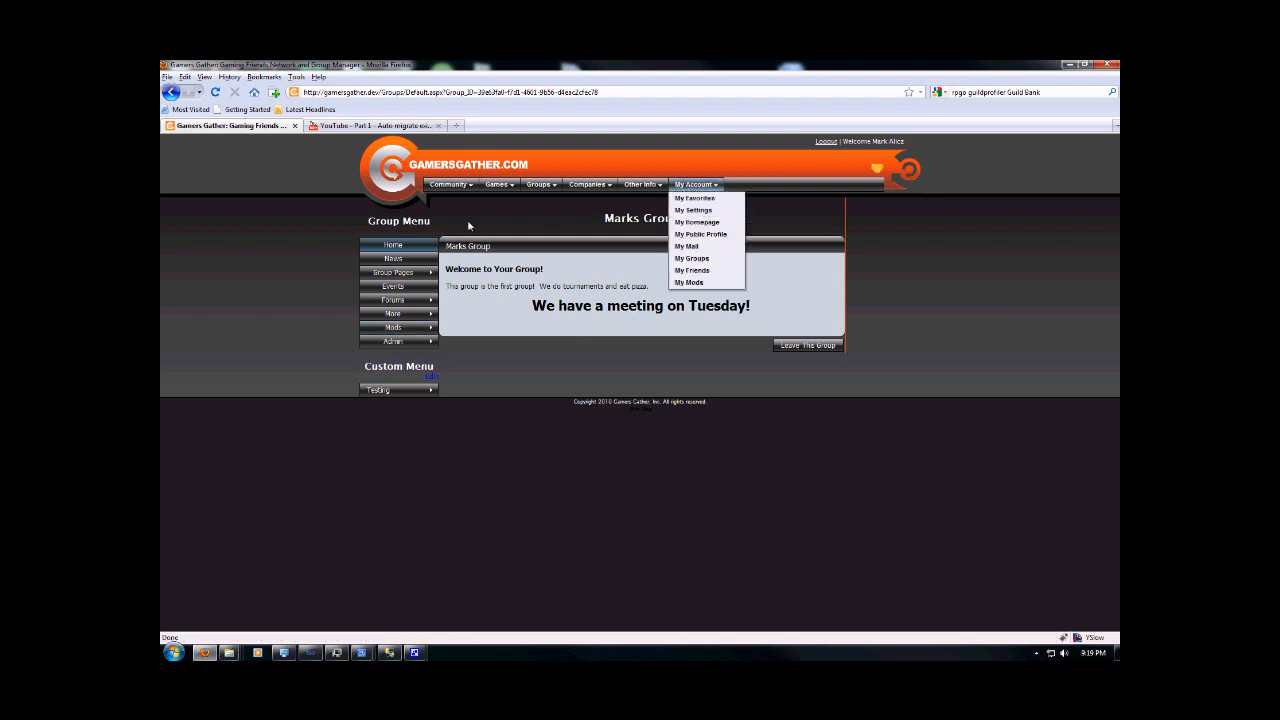
{"action": "mouse_move", "coordinate": [397, 327]}
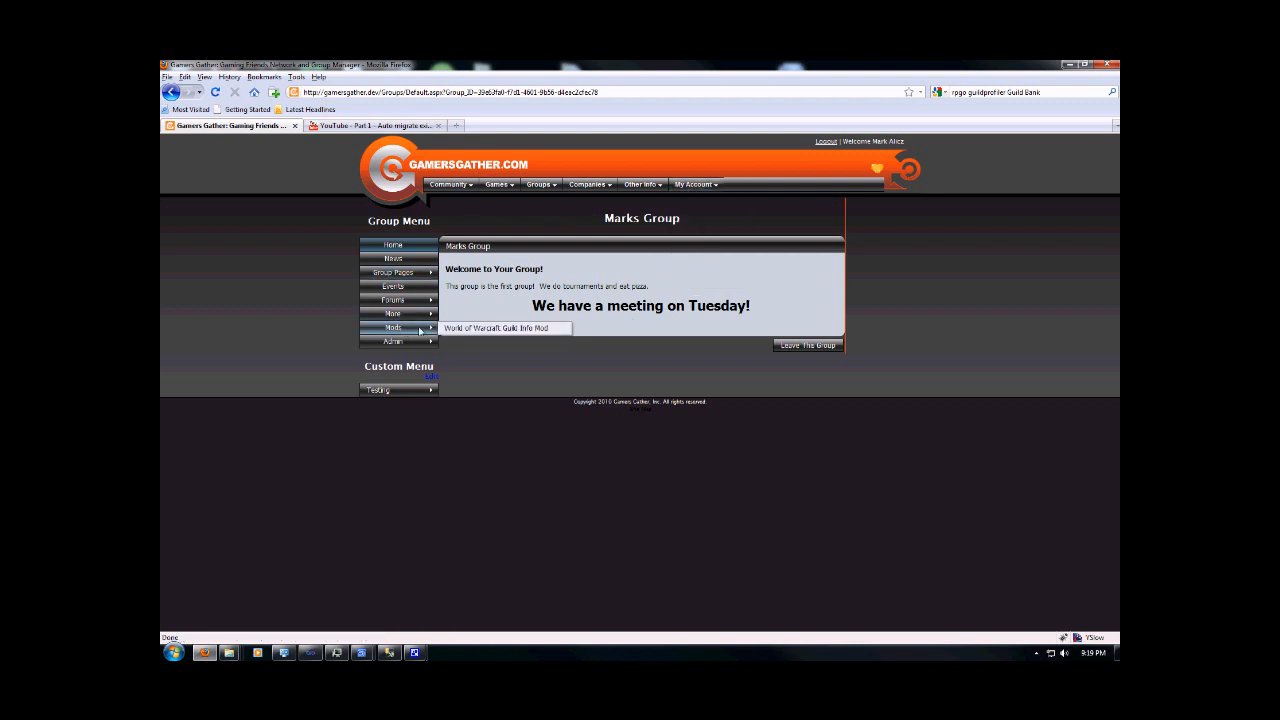
{"action": "left_click", "coordinate": [506, 329]}
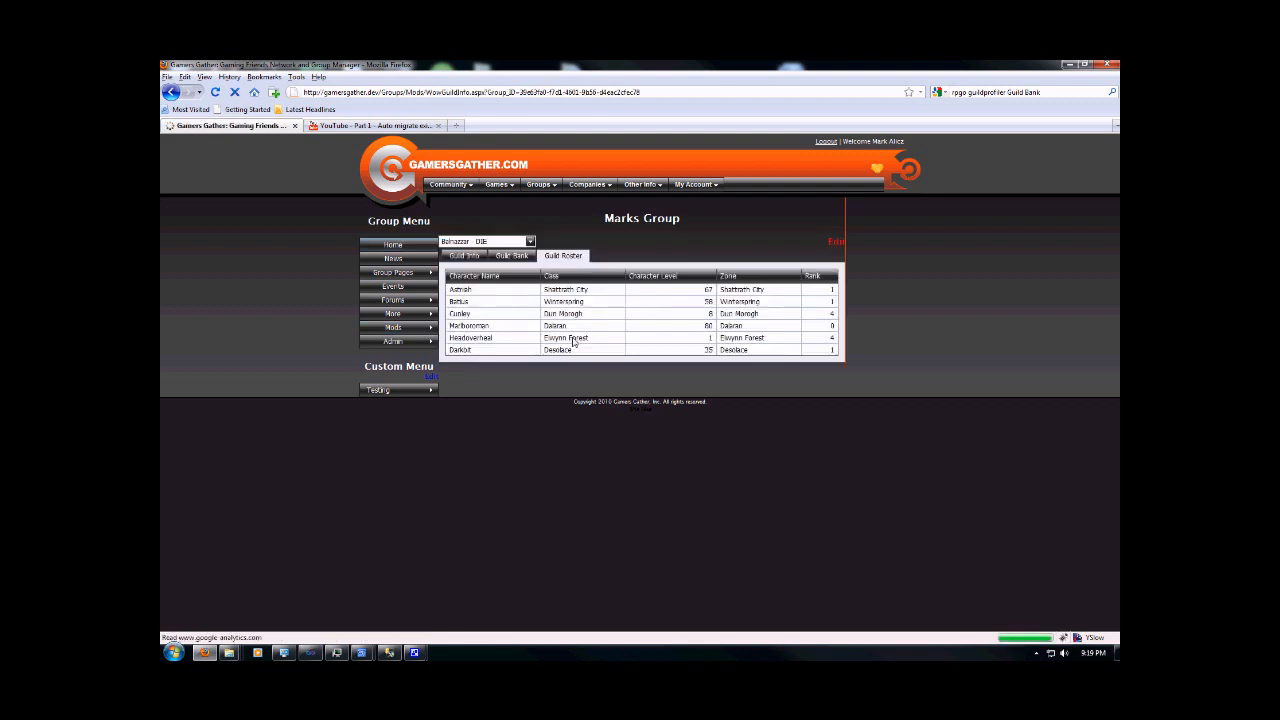
Step: Browse the Guild Bank, General Info and Guild Roster views, ending on the guild bank
{"action": "left_click", "coordinate": [514, 258]}
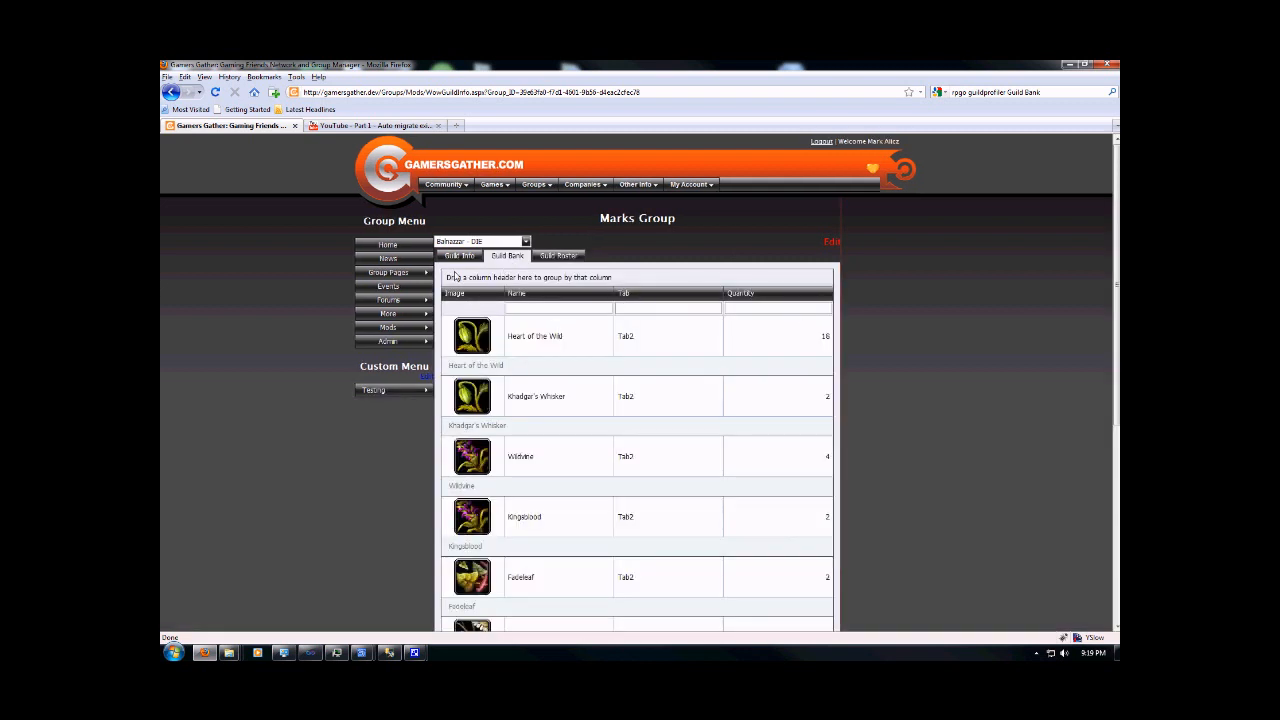
{"action": "left_click", "coordinate": [460, 256]}
{"action": "left_click", "coordinate": [552, 258]}
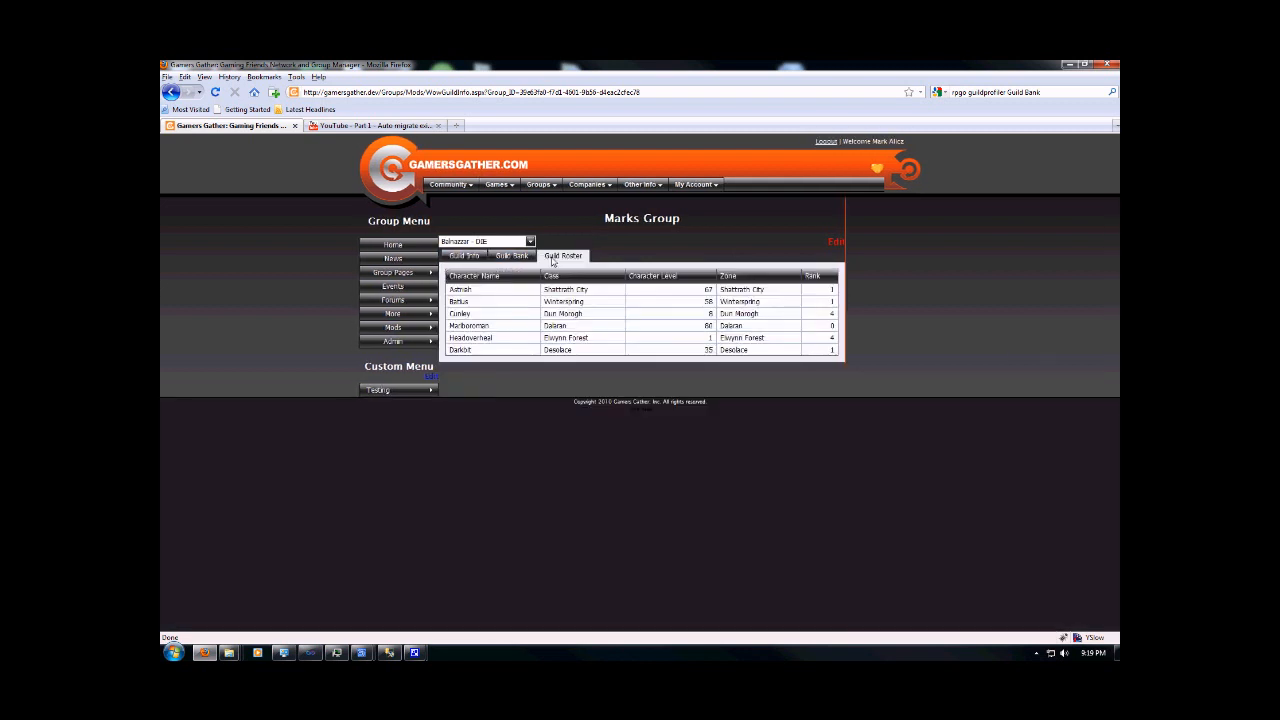
{"action": "left_click", "coordinate": [520, 258]}
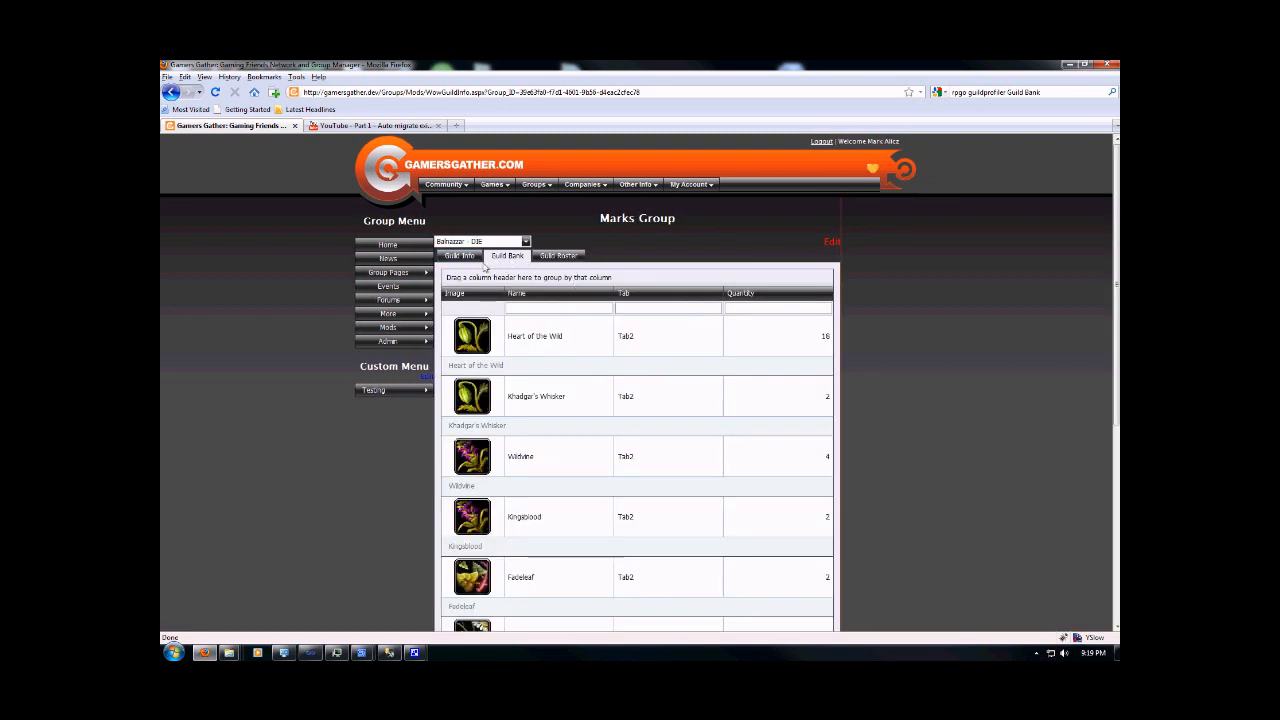
{"action": "left_click", "coordinate": [571, 259]}
{"action": "left_click", "coordinate": [510, 257]}
Step: Sort the bank items by name and apply a name filter
{"action": "left_click", "coordinate": [649, 296]}
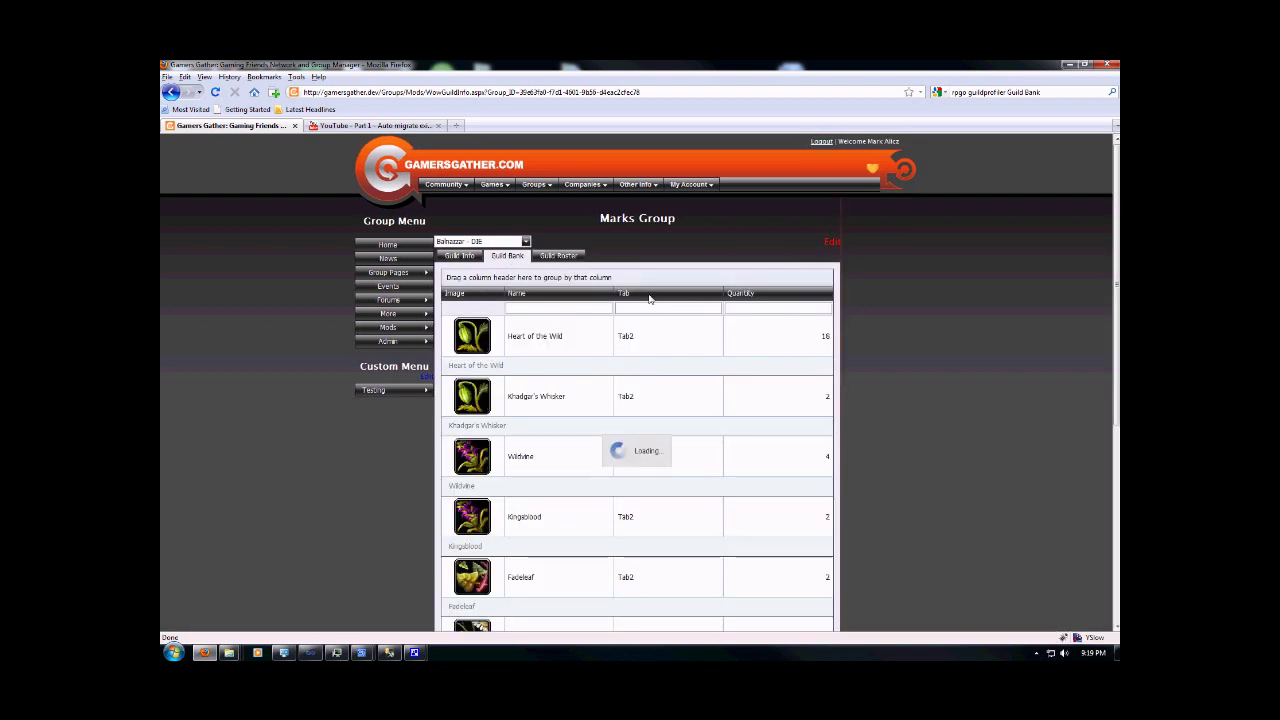
{"action": "left_click", "coordinate": [533, 295]}
{"action": "left_click", "coordinate": [566, 311]}
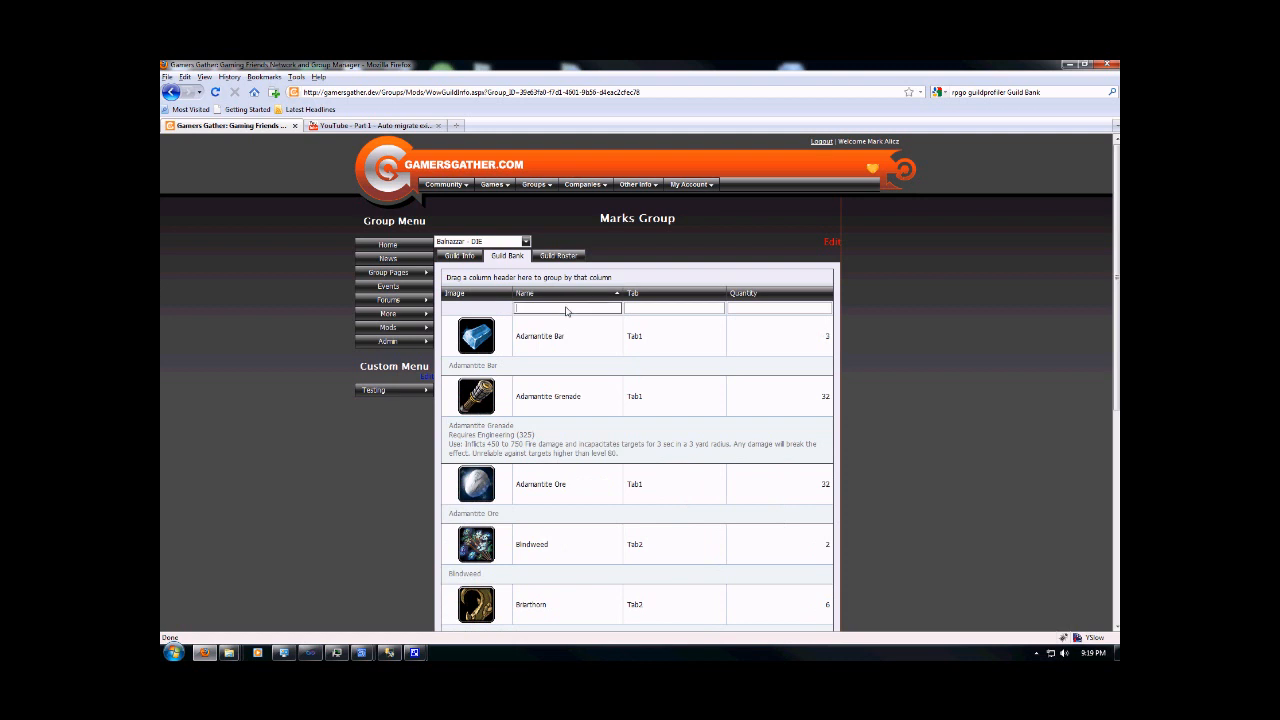
{"action": "type", "text": "co"}
{"action": "key", "text": "Return"}
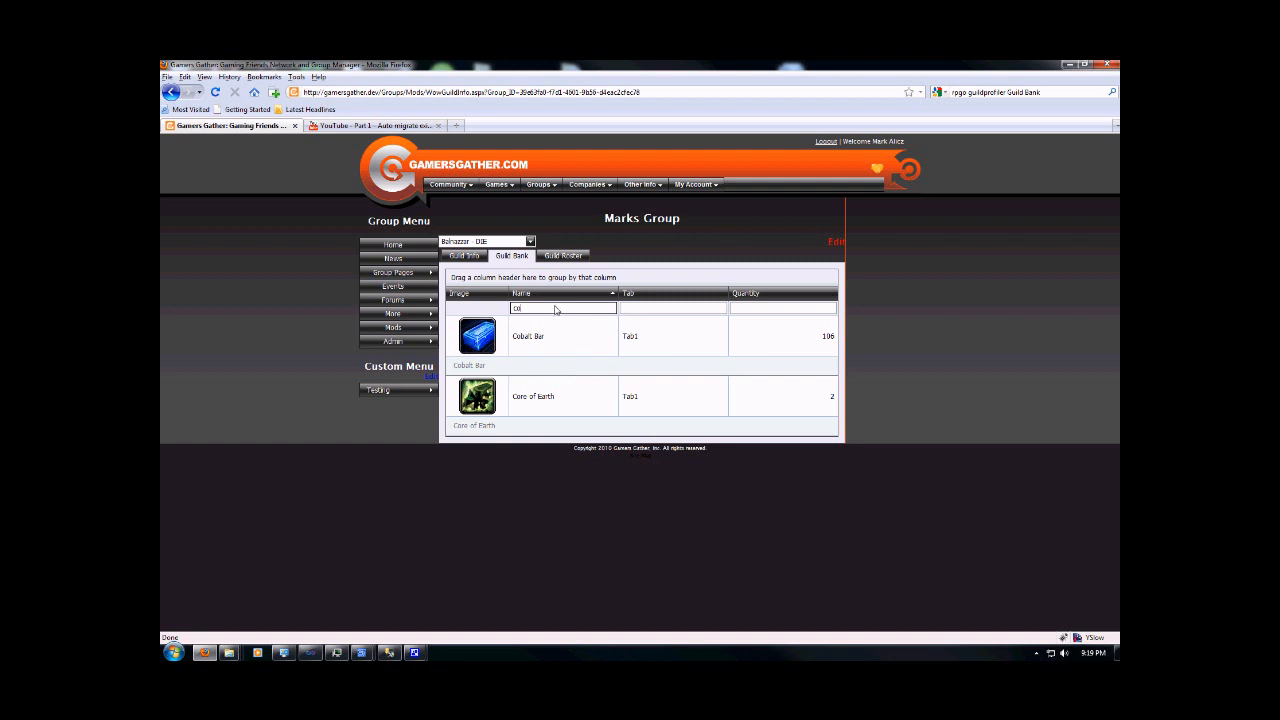
Step: Clear the name filter and group the bank items by bank tab, expanding Tab2
{"action": "key", "text": "BackSpace"}
{"action": "key", "text": "BackSpace"}
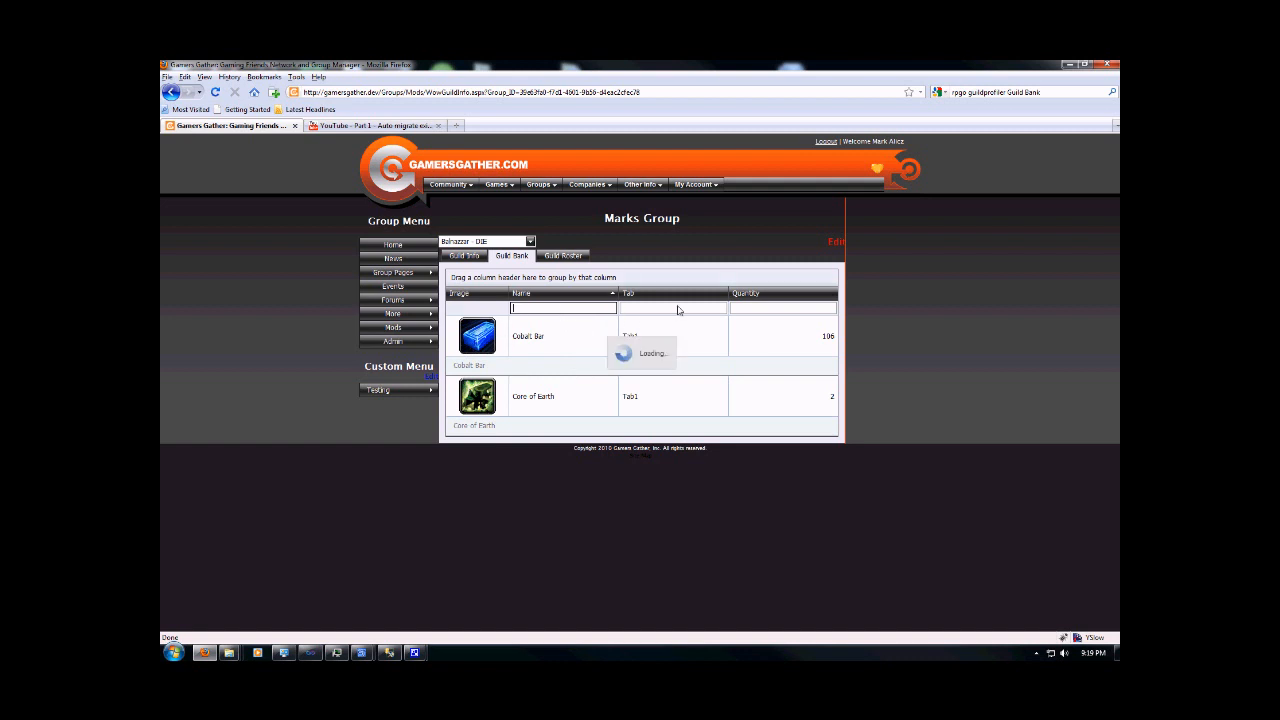
{"action": "left_click_drag", "start_coordinate": [652, 294], "coordinate": [560, 283]}
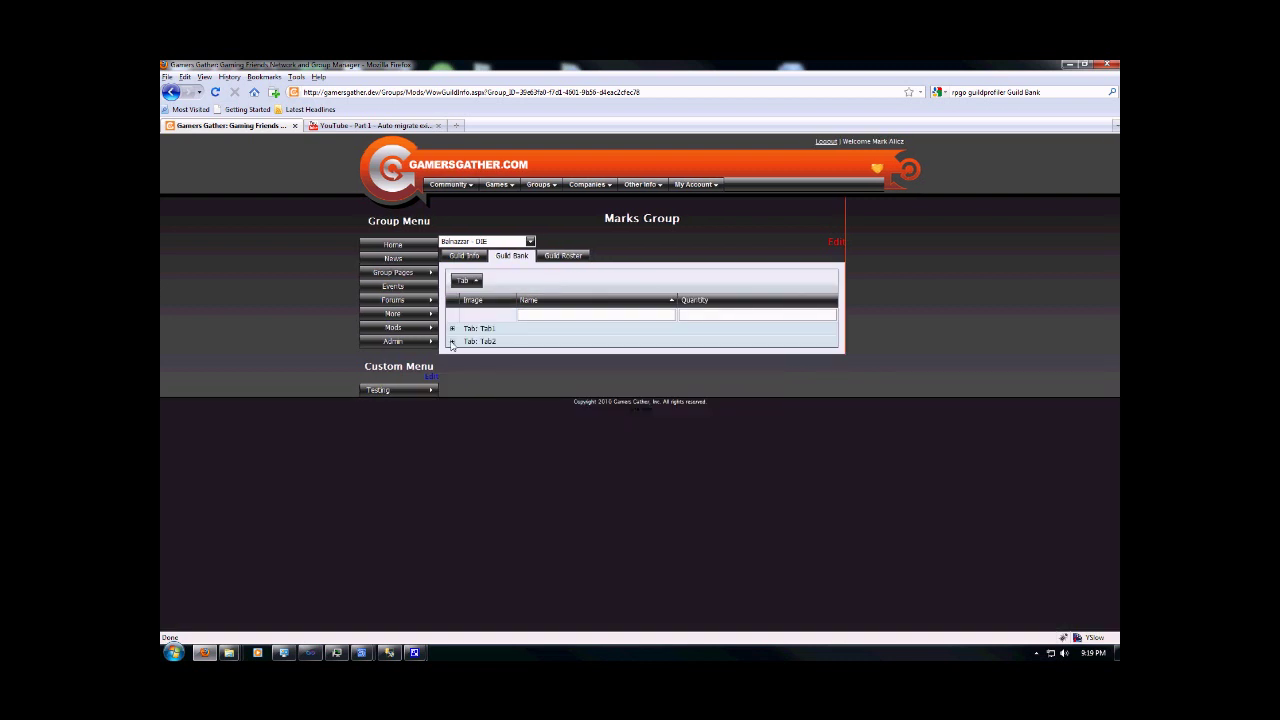
{"action": "left_click", "coordinate": [451, 341]}
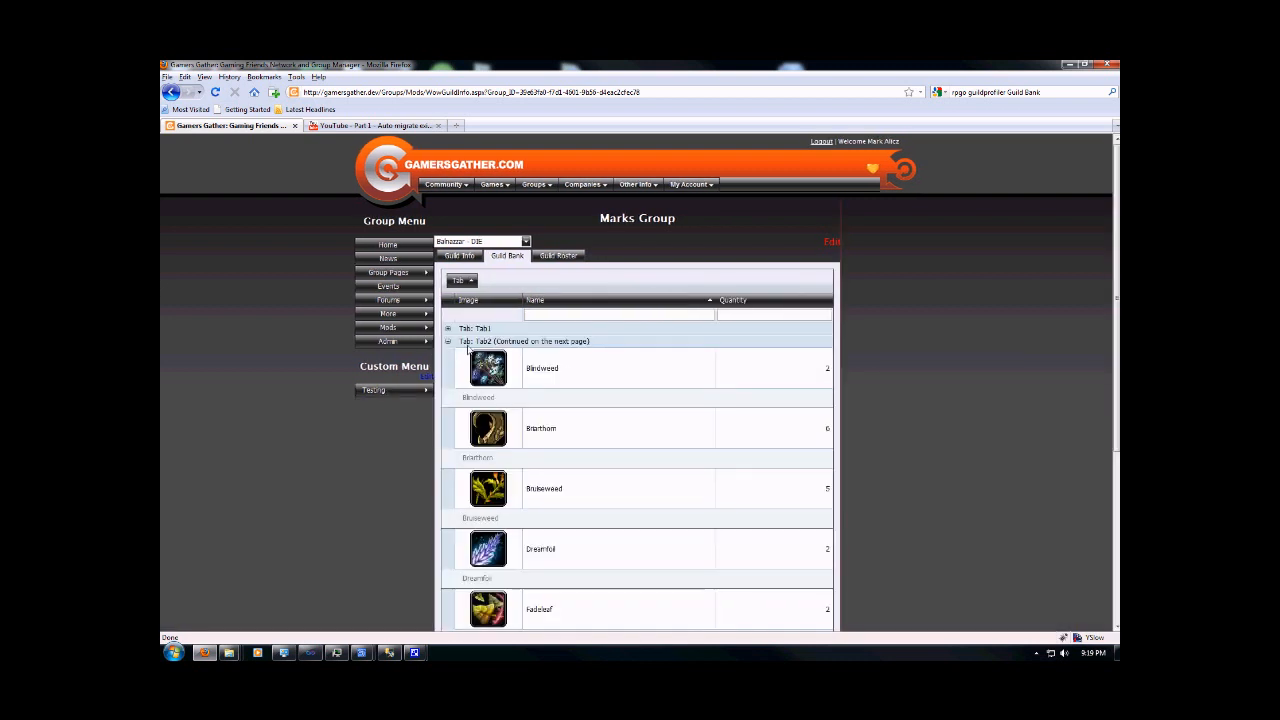
{"action": "scroll", "coordinate": [634, 423], "scroll_direction": "down", "scroll_amount": 3}
{"action": "scroll", "coordinate": [687, 452], "scroll_direction": "down", "scroll_amount": 3}
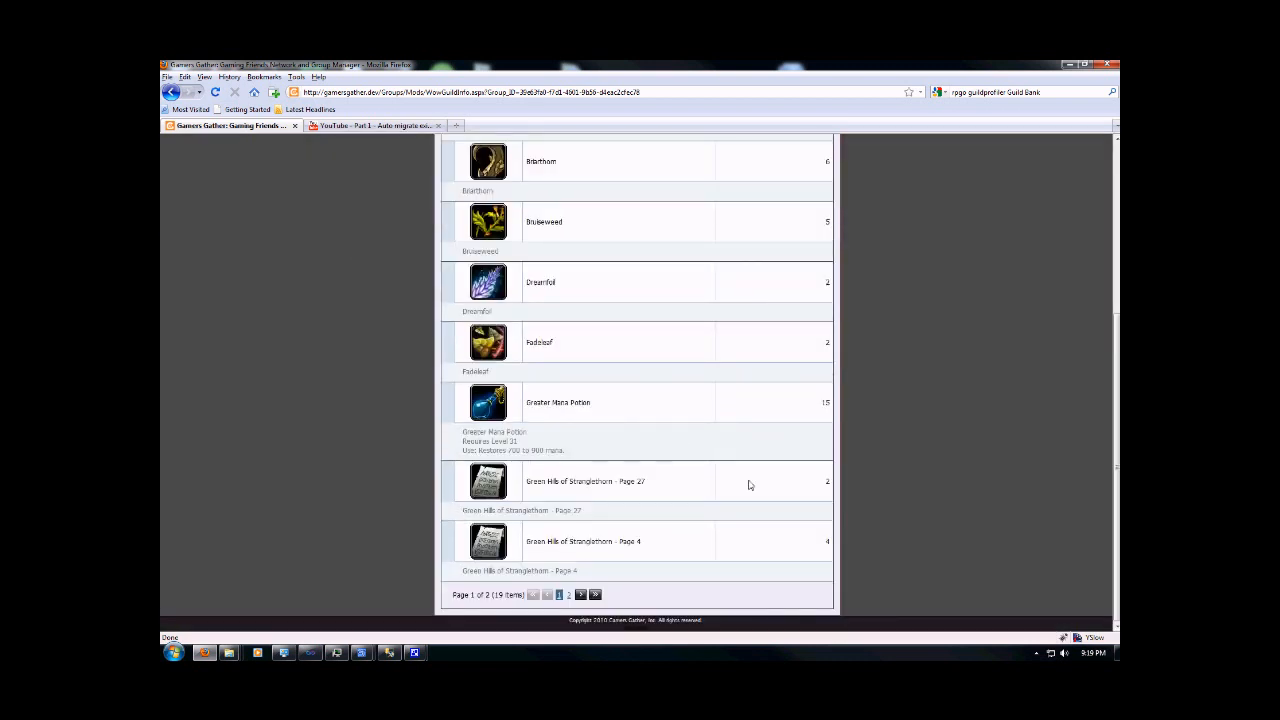
{"action": "scroll", "coordinate": [749, 485], "scroll_direction": "up", "scroll_amount": 5}
Step: Try quantity filters 20 and 2, expand the Tab1 group, then clear the filter
{"action": "left_click", "coordinate": [788, 316]}
{"action": "type", "text": "20"}
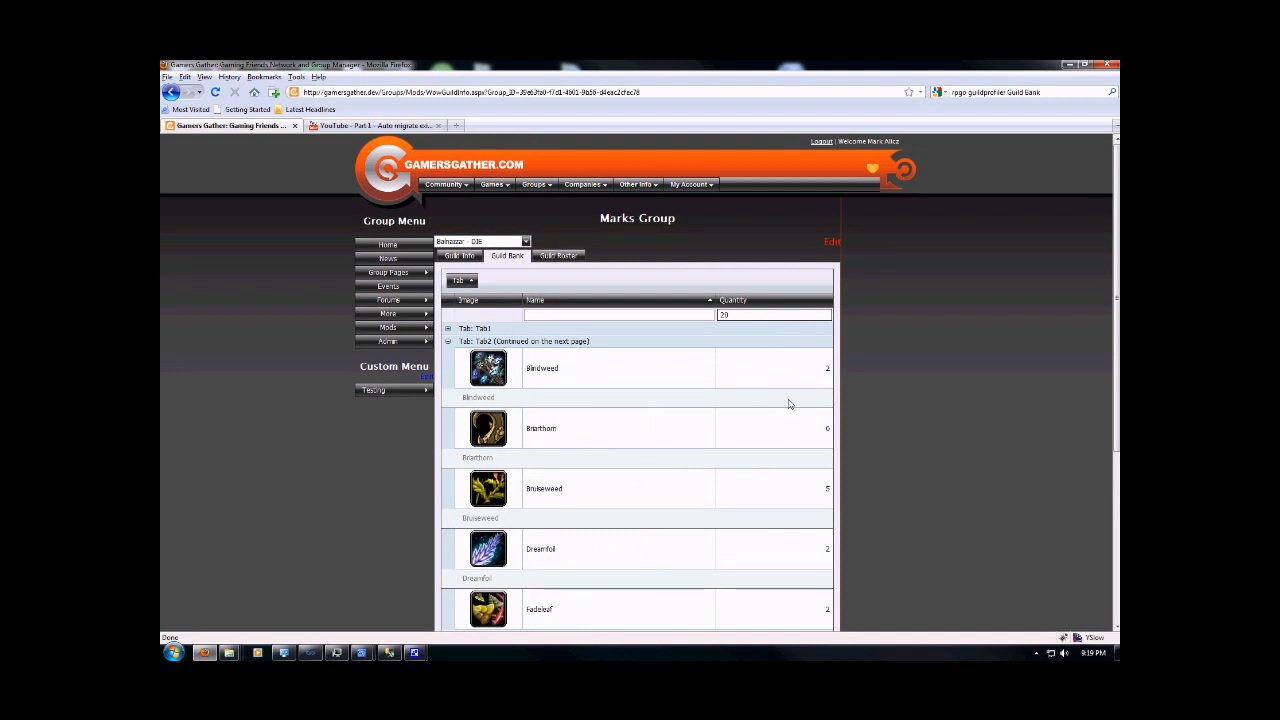
{"action": "key", "text": "Return"}
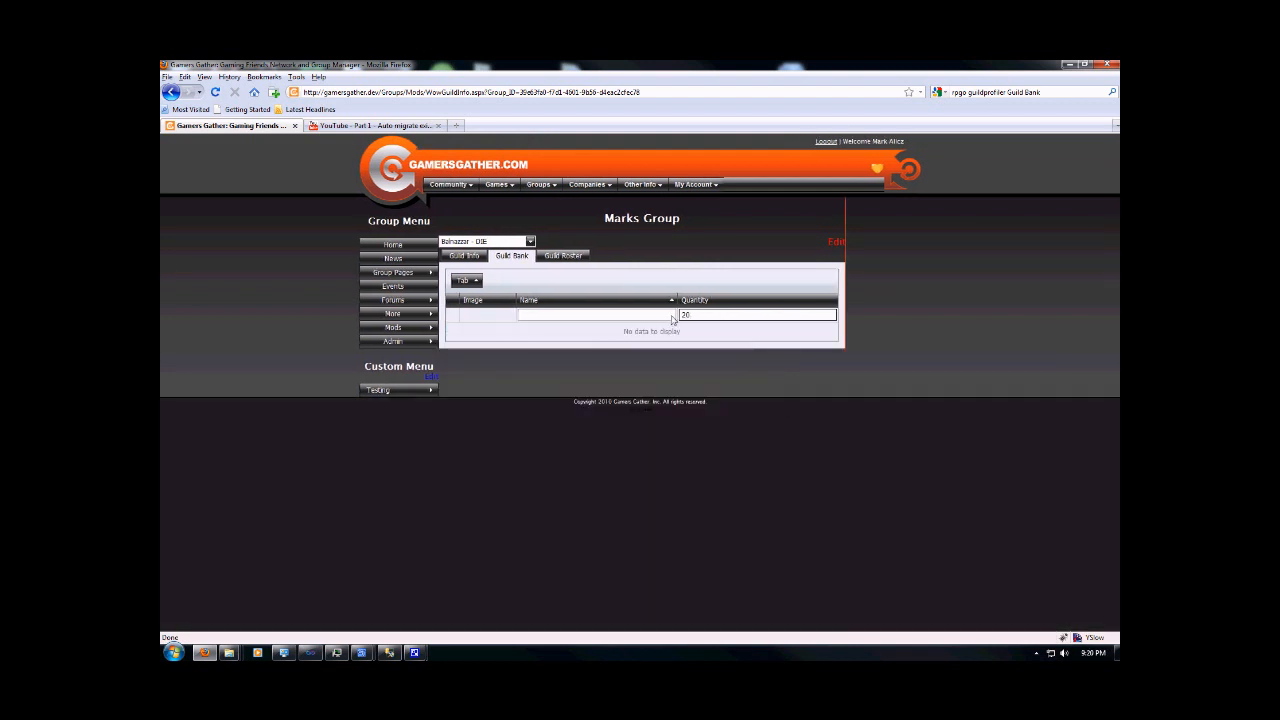
{"action": "key", "text": "BackSpace"}
{"action": "type", "text": "3"}
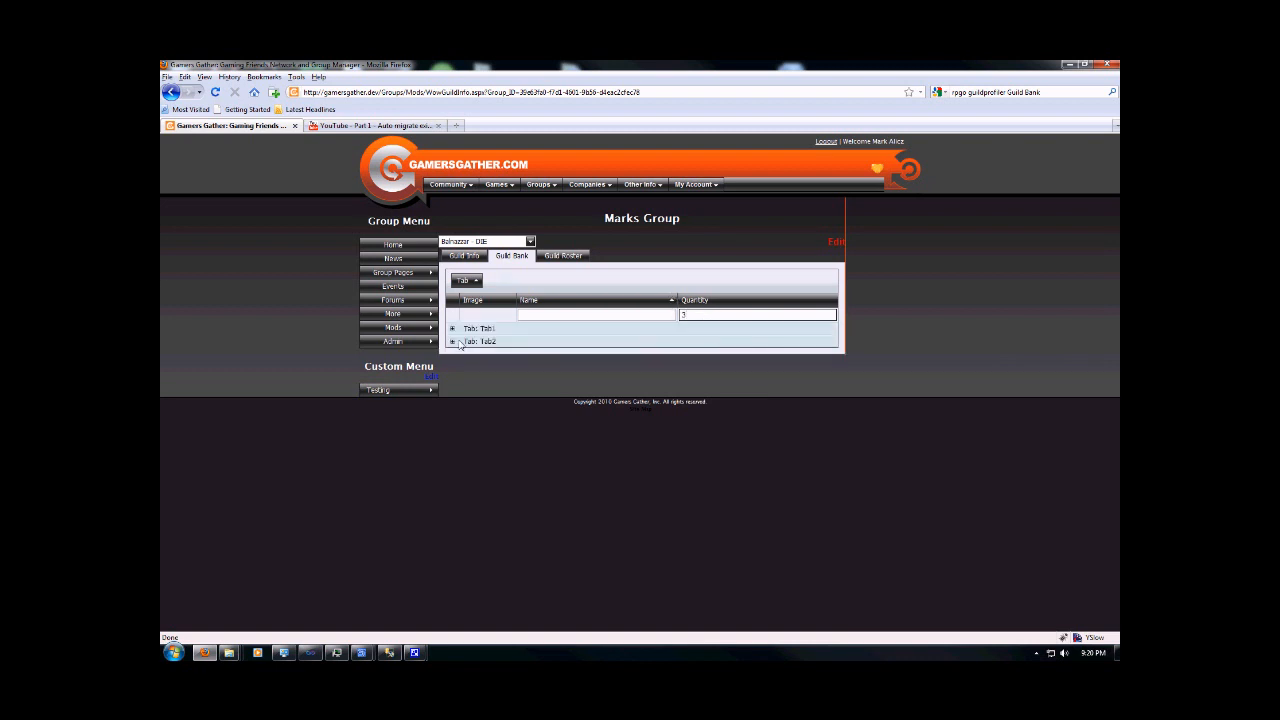
{"action": "left_click", "coordinate": [452, 328]}
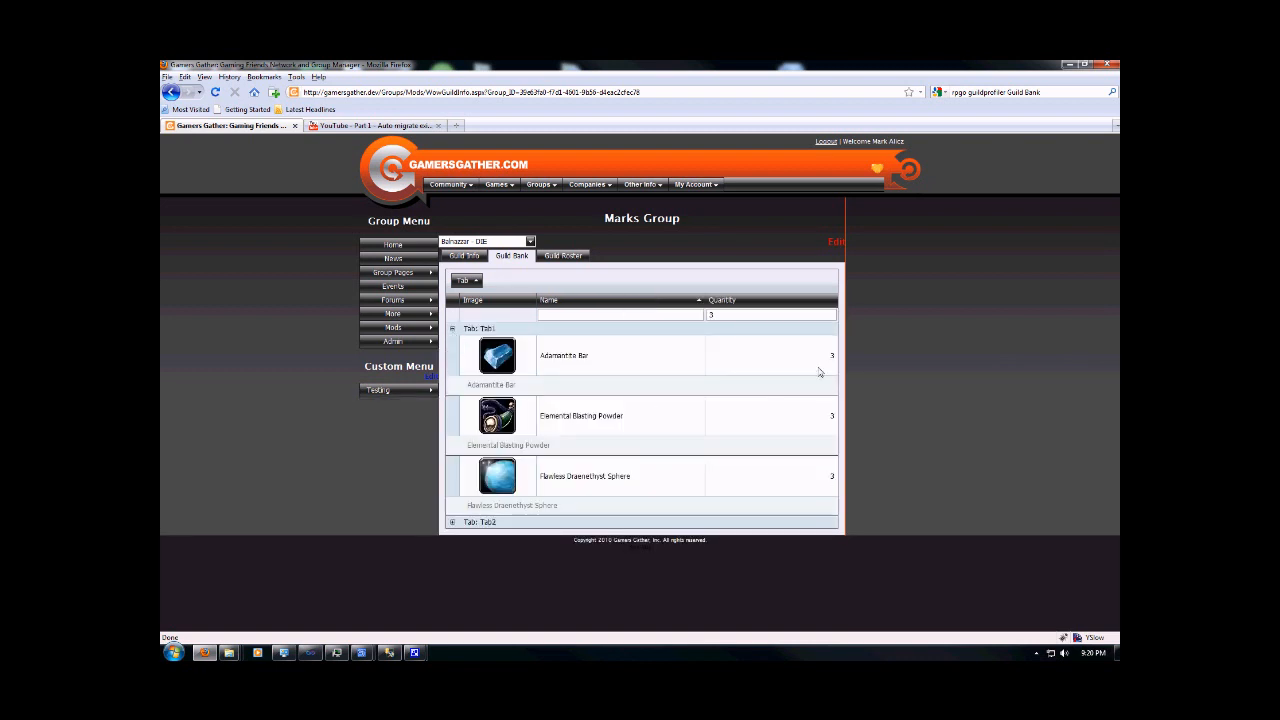
{"action": "left_click", "coordinate": [735, 316]}
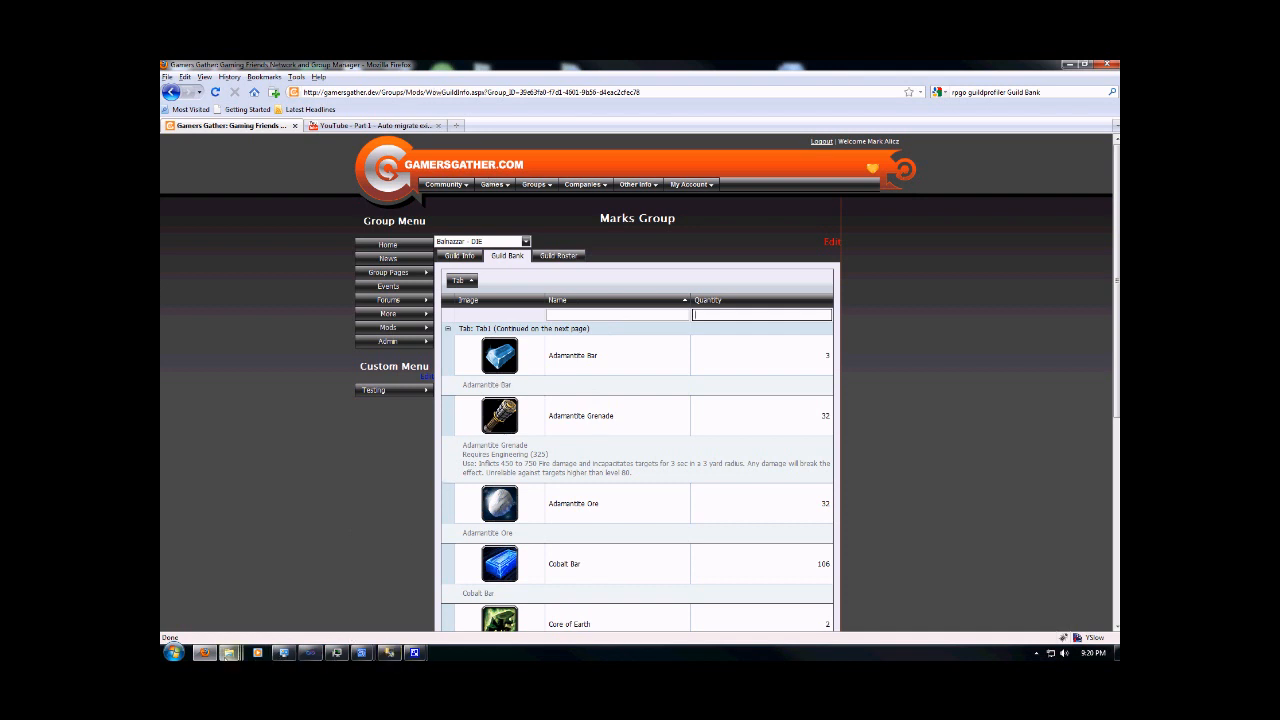
{"action": "left_click", "coordinate": [228, 652]}
Step: Browse the AddOns folder, selecting the Auc-Advanced, CharacterProfiler and GuildProfiler folders
{"action": "left_click", "coordinate": [470, 590]}
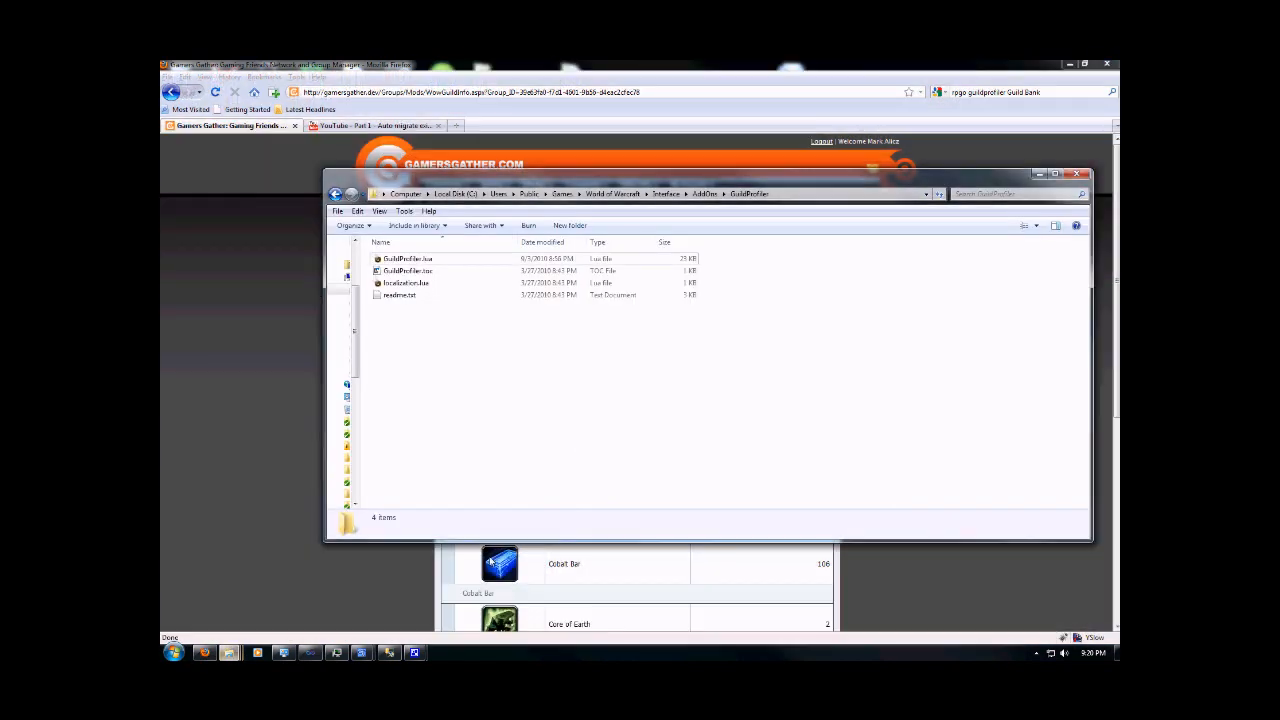
{"action": "left_click", "coordinate": [669, 196]}
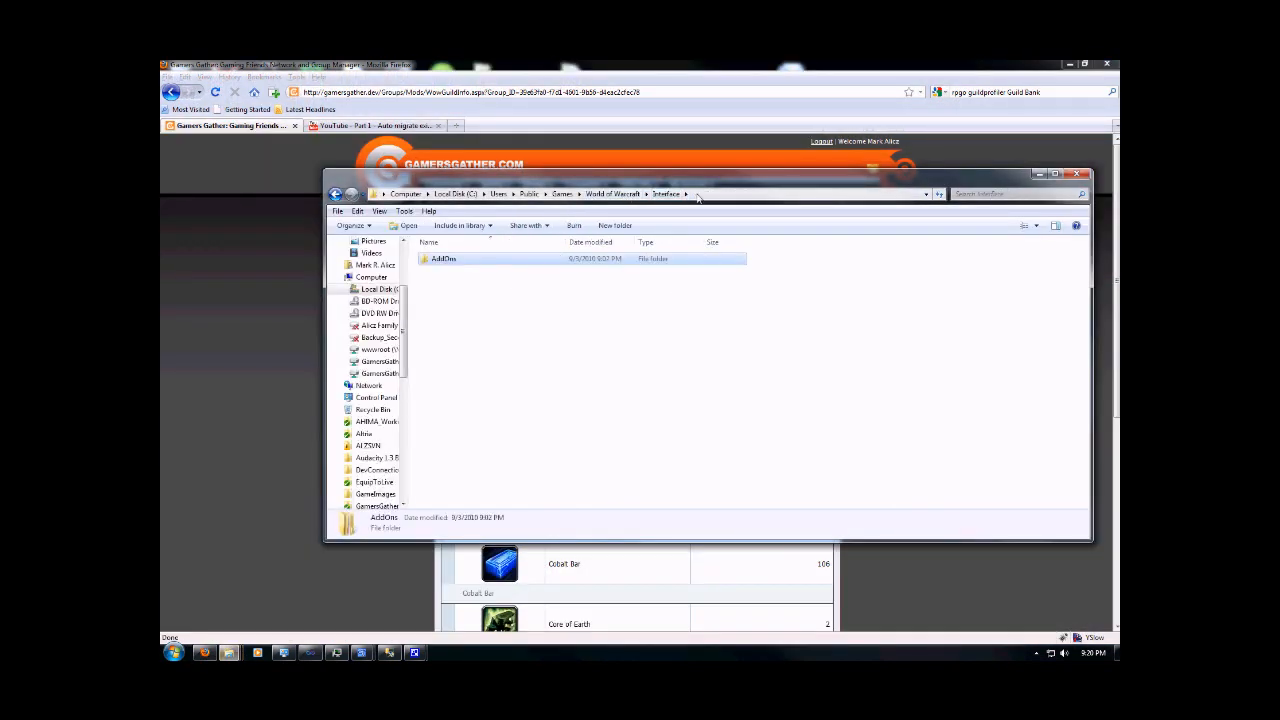
{"action": "double_click", "coordinate": [450, 262]}
{"action": "left_click", "coordinate": [490, 415]}
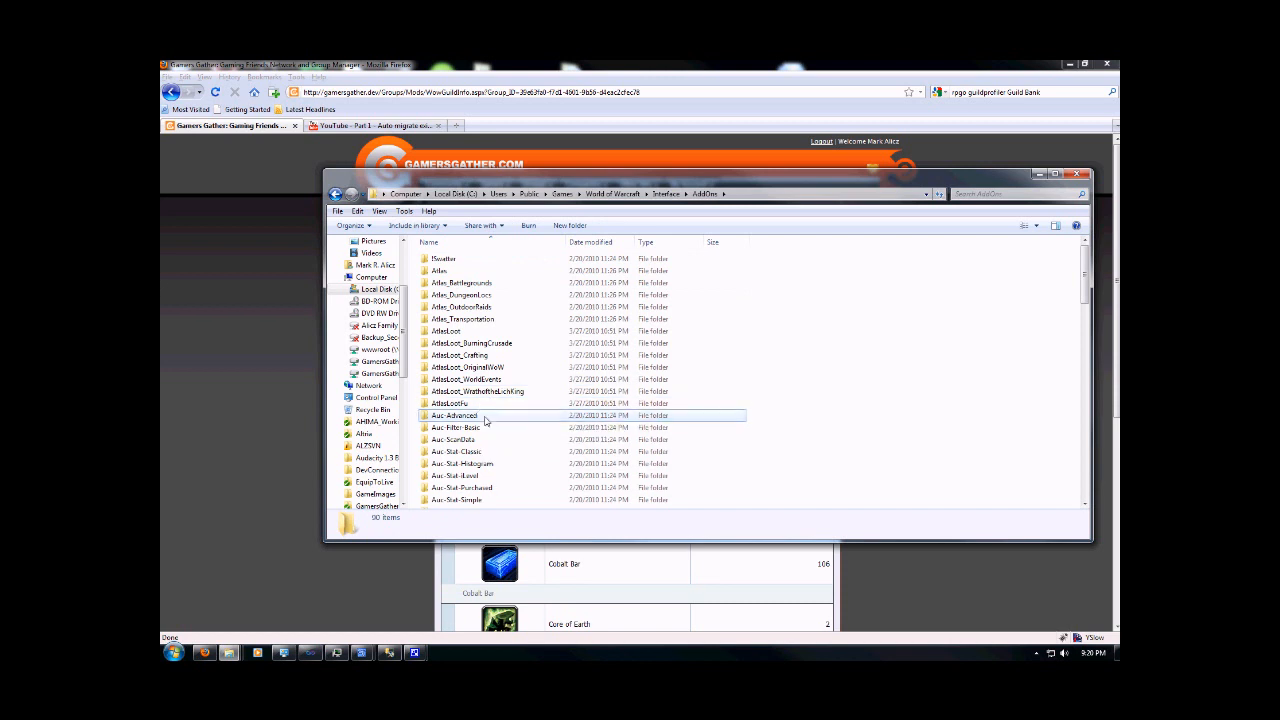
{"action": "scroll", "coordinate": [510, 420], "scroll_direction": "down", "scroll_amount": 5}
{"action": "scroll", "coordinate": [521, 429], "scroll_direction": "down", "scroll_amount": 5}
{"action": "scroll", "coordinate": [521, 429], "scroll_direction": "down", "scroll_amount": 5}
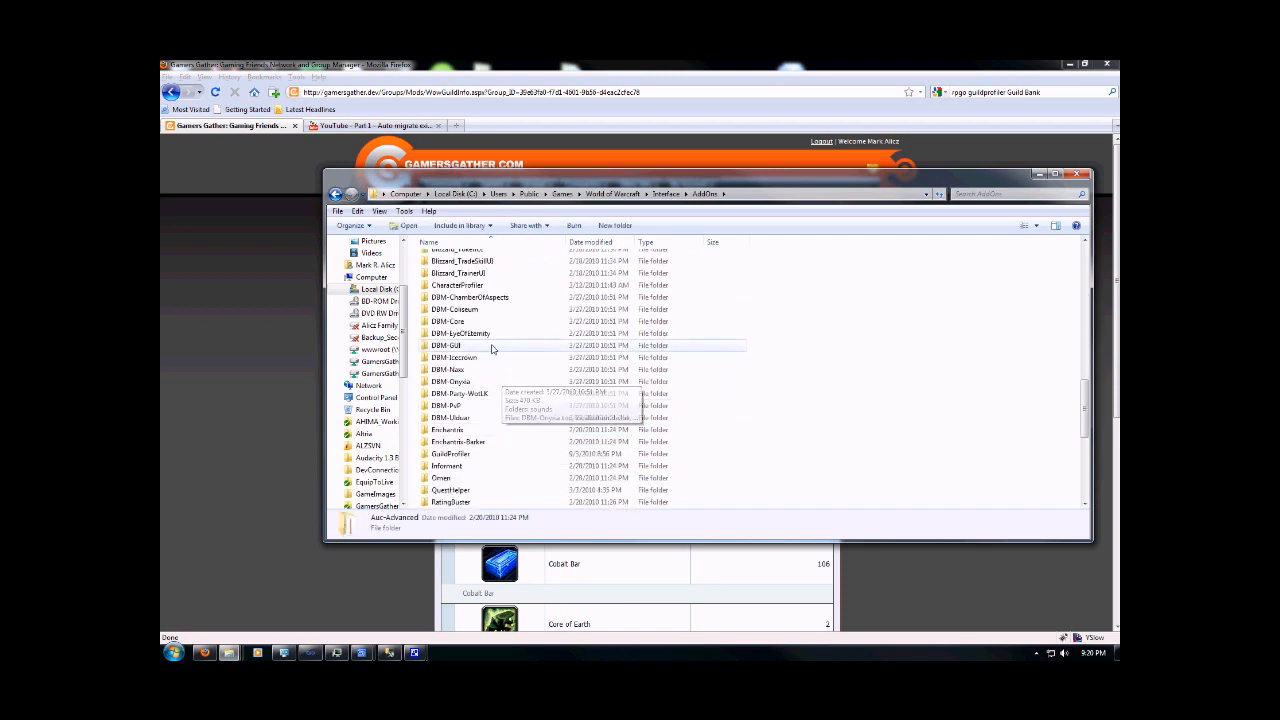
{"action": "left_click", "coordinate": [475, 285]}
{"action": "left_click", "coordinate": [454, 455]}
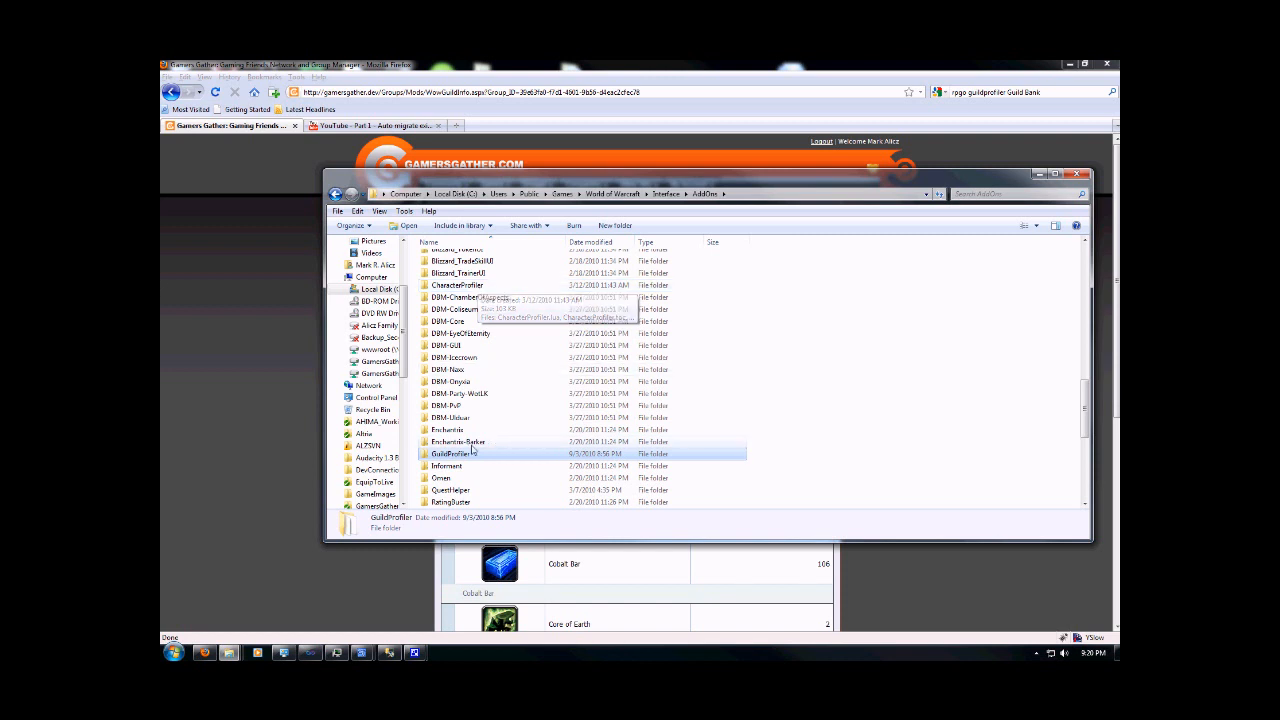
Step: Cancel the accidental GuildProfiler rename and close the Explorer window
{"action": "left_click", "coordinate": [548, 455]}
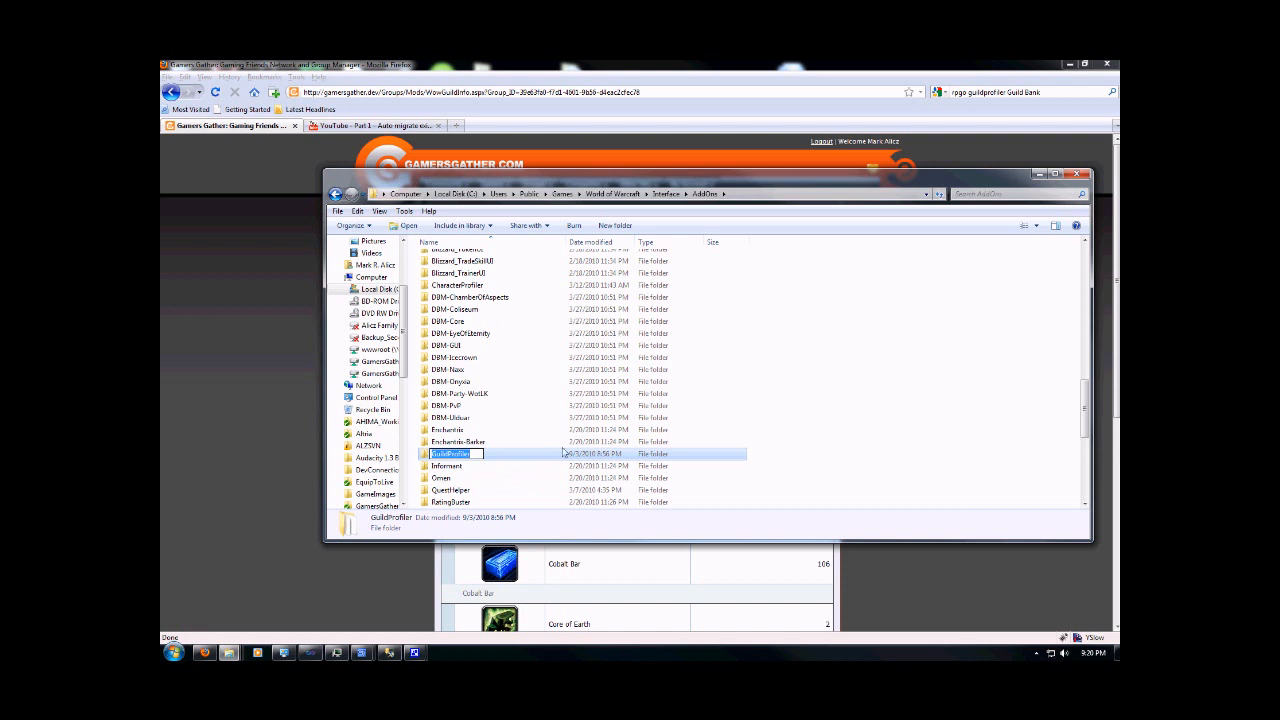
{"action": "left_click", "coordinate": [468, 445]}
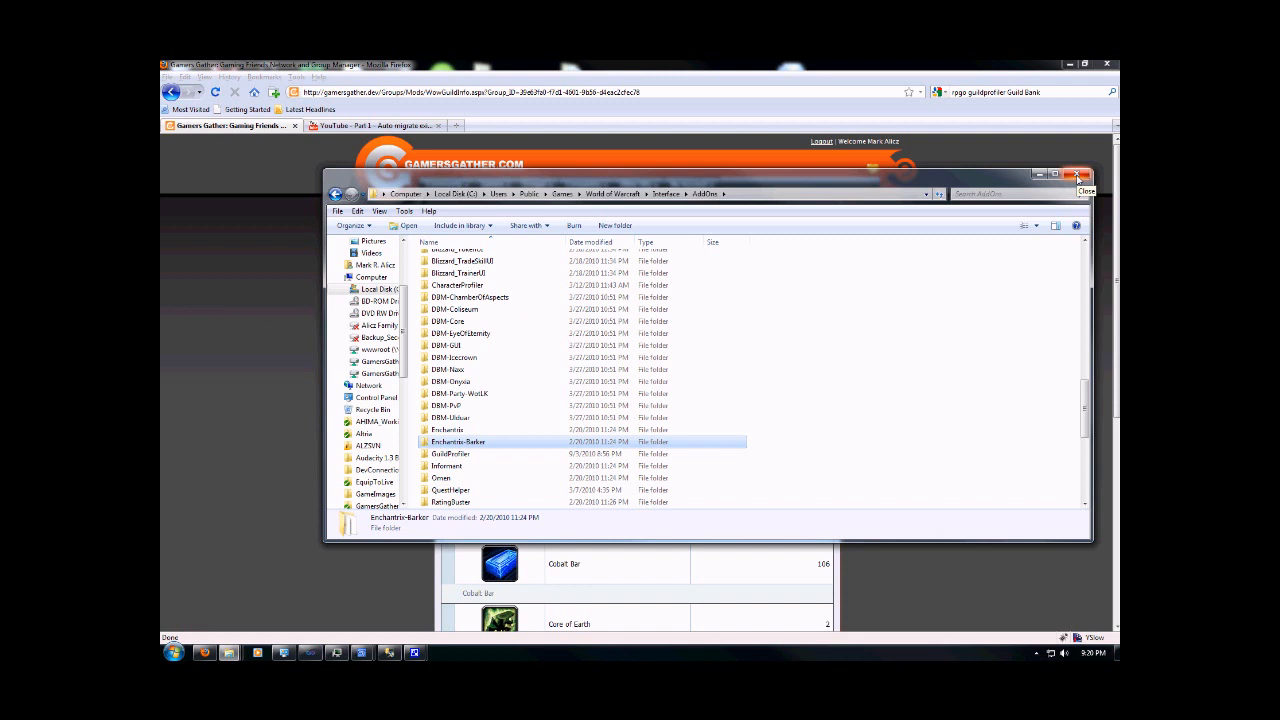
{"action": "left_click", "coordinate": [1077, 177]}
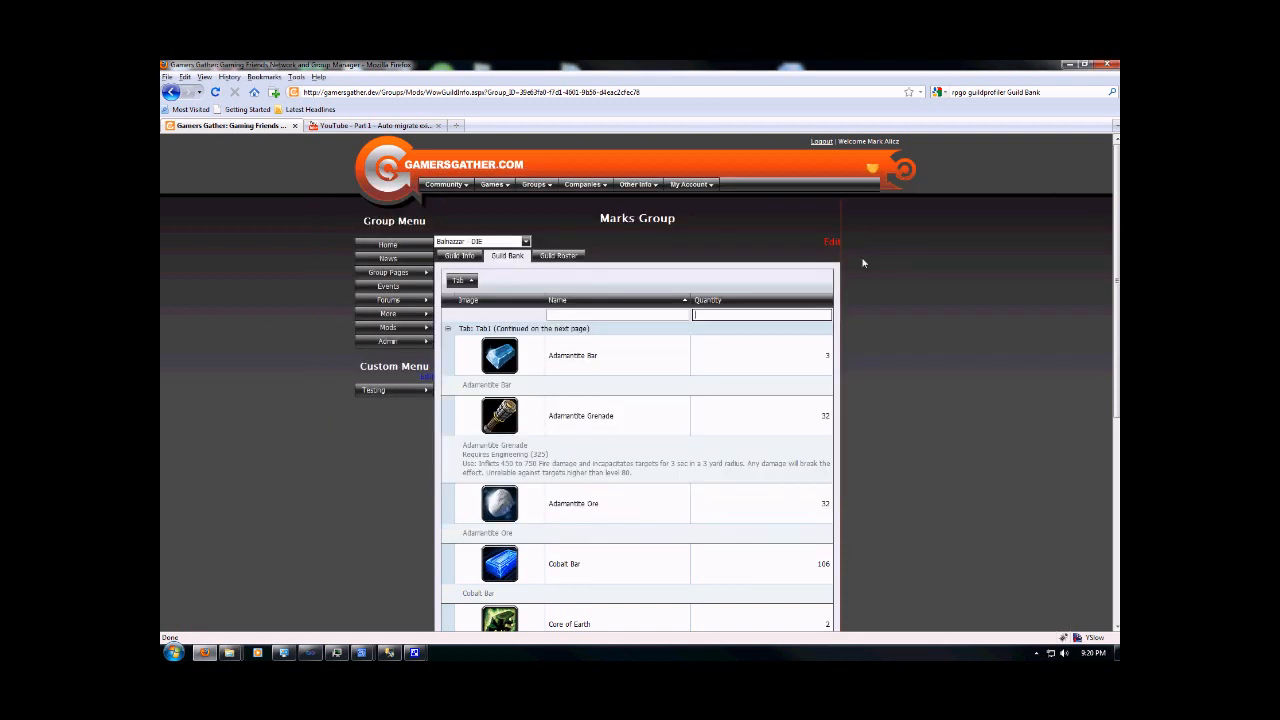
Step: Choose WTF\Account\DARKBIT\SavedVariables\CharacterProfiler.lua as the guild upload file
{"action": "left_click", "coordinate": [832, 244]}
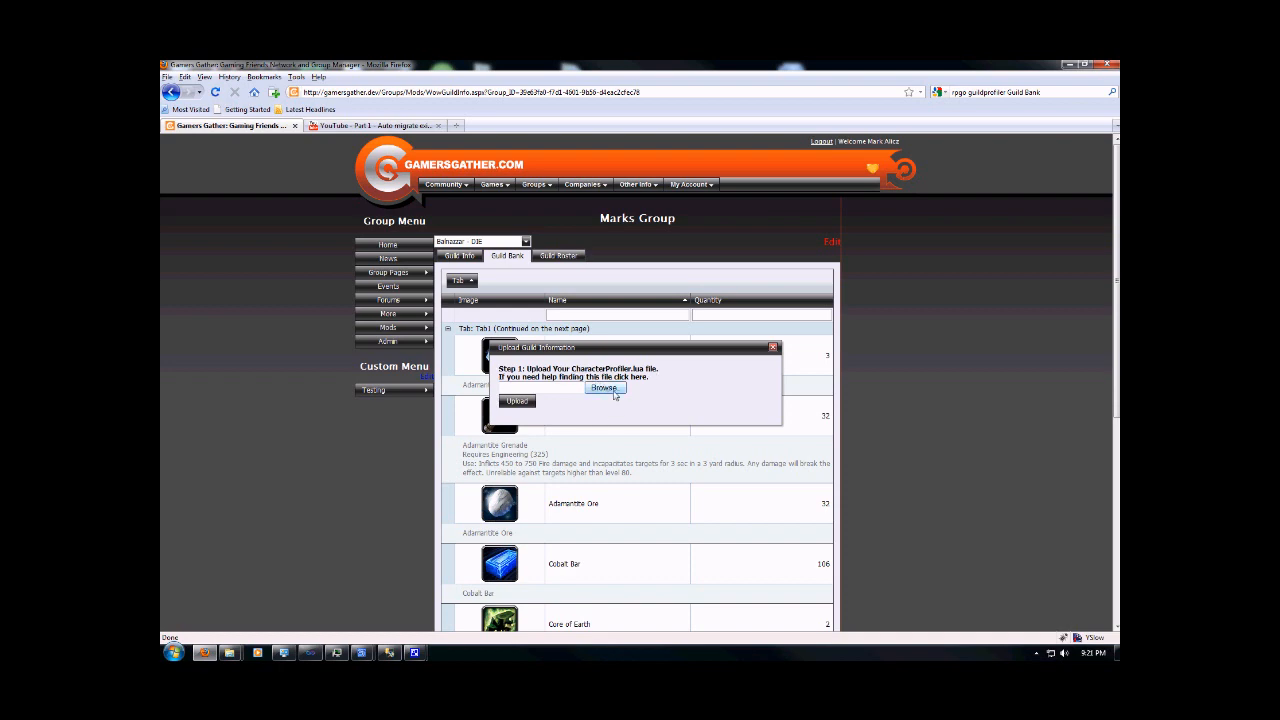
{"action": "left_click", "coordinate": [608, 390]}
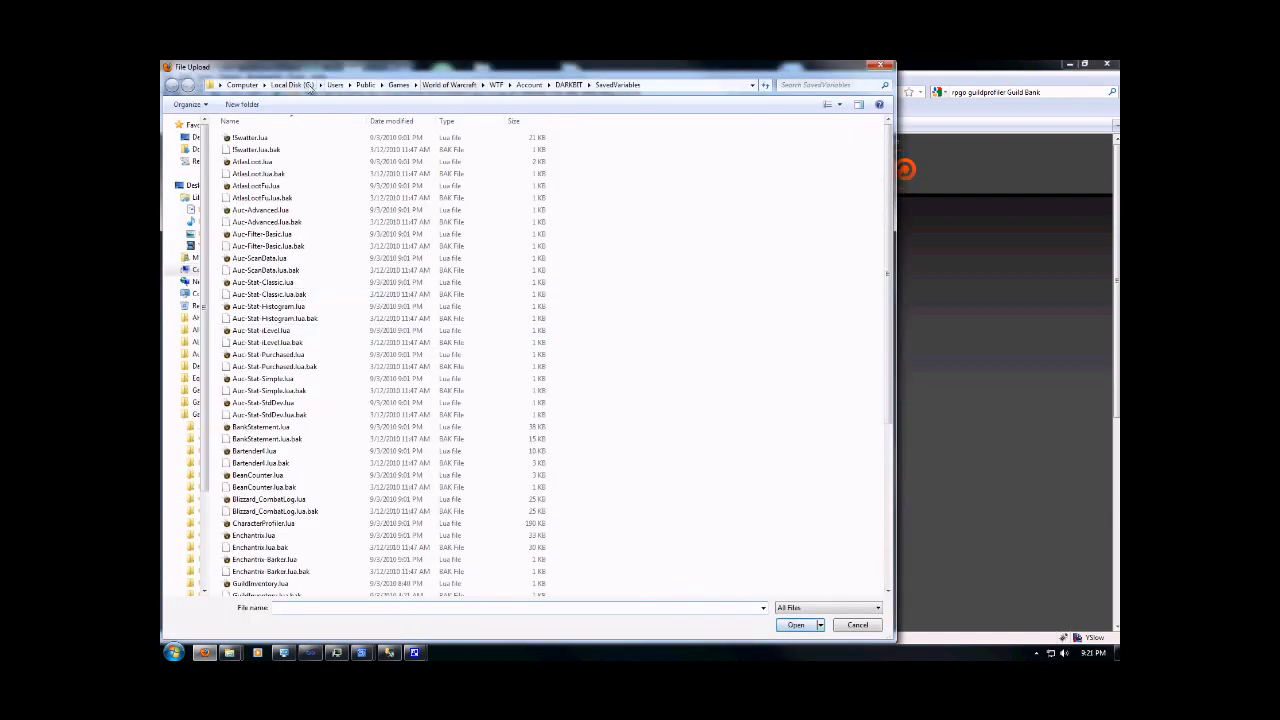
{"action": "left_click", "coordinate": [455, 88]}
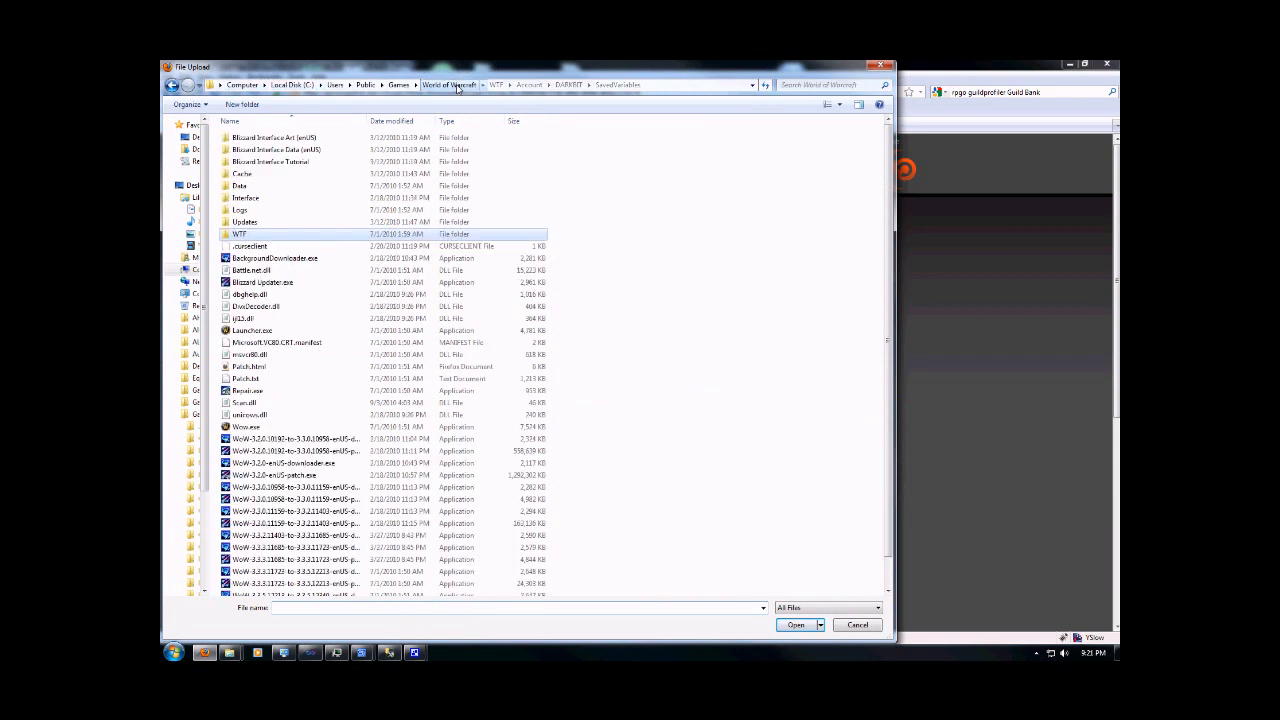
{"action": "double_click", "coordinate": [250, 240]}
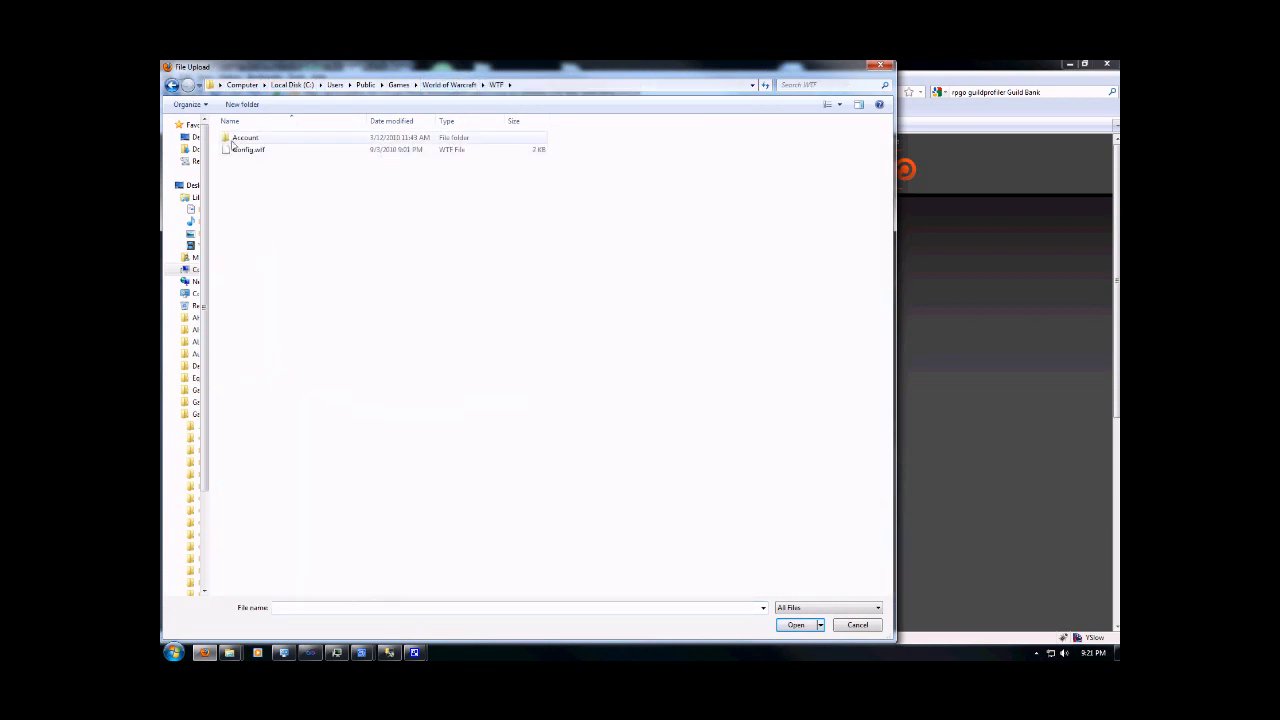
{"action": "double_click", "coordinate": [245, 137]}
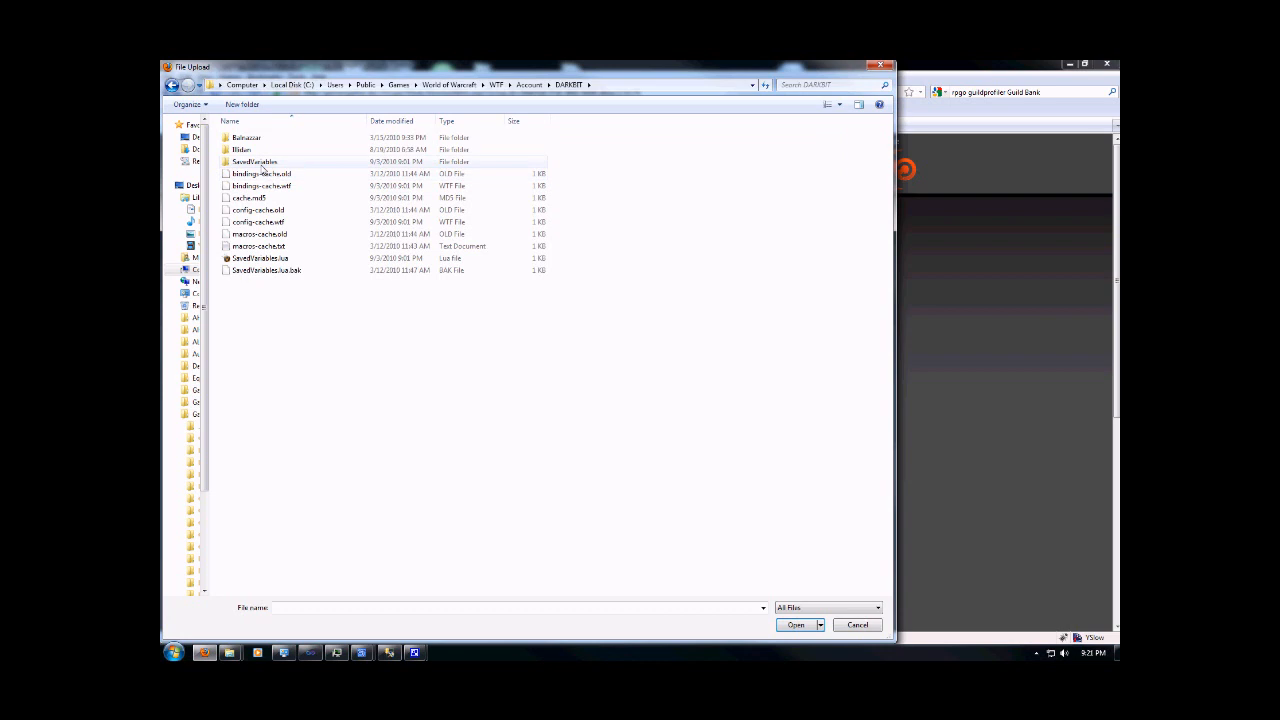
{"action": "double_click", "coordinate": [258, 162]}
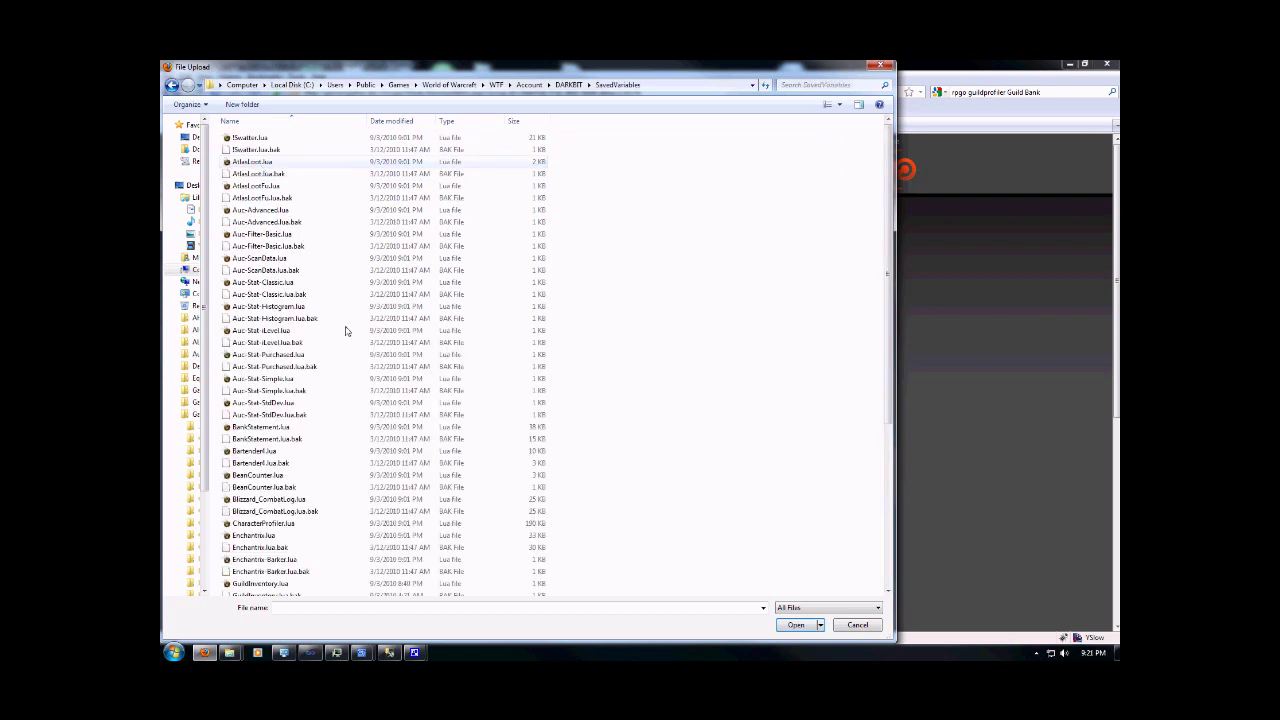
{"action": "left_click", "coordinate": [295, 500]}
{"action": "scroll", "coordinate": [297, 468], "scroll_direction": "down", "scroll_amount": 2}
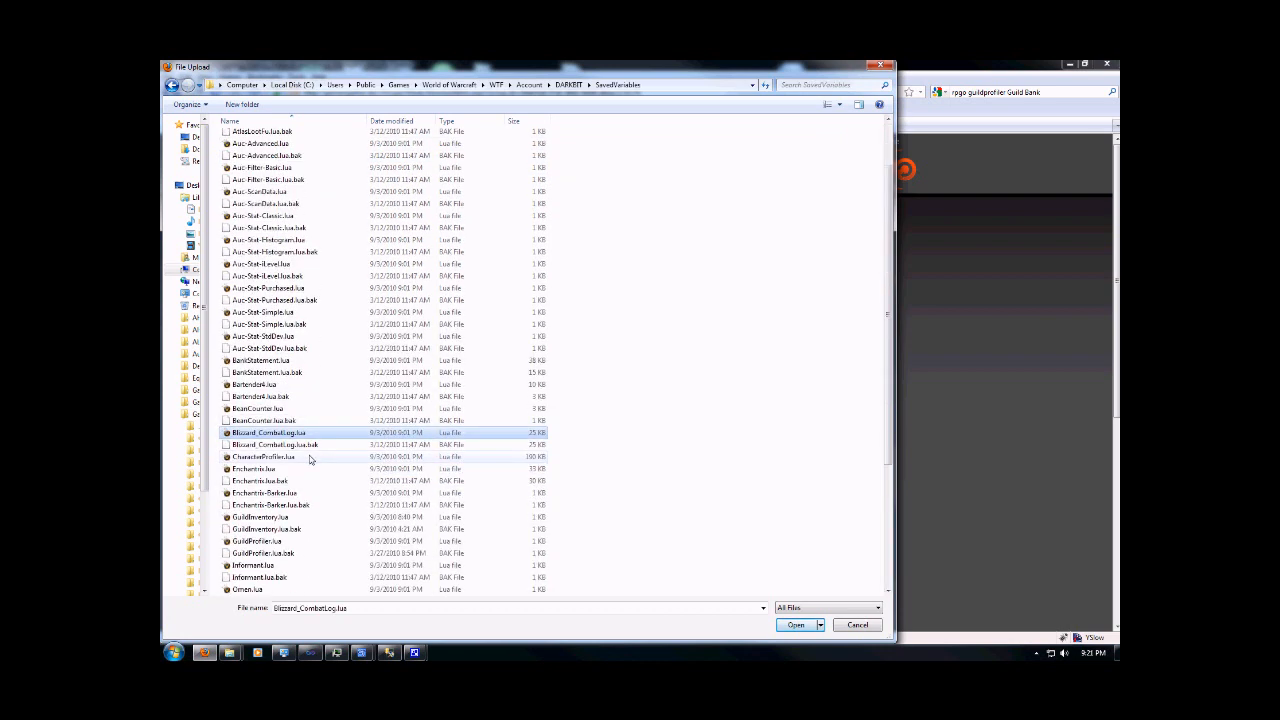
{"action": "left_click", "coordinate": [272, 457]}
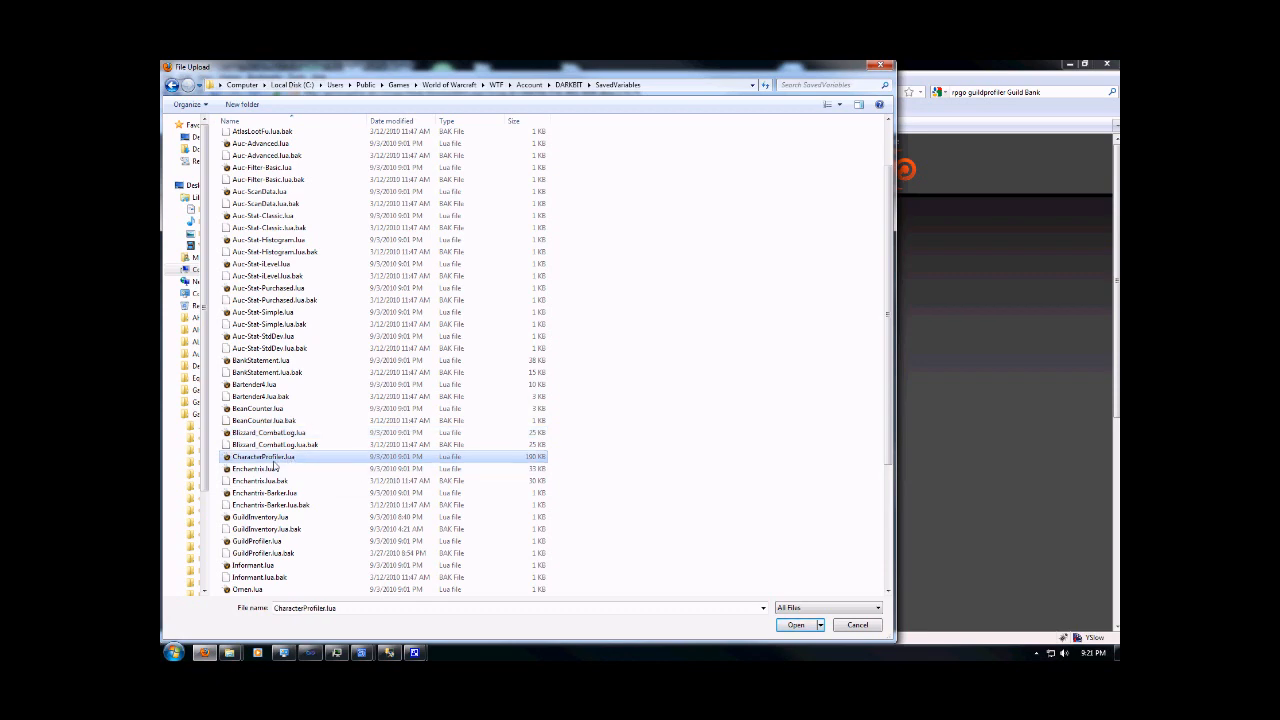
{"action": "left_click", "coordinate": [800, 625]}
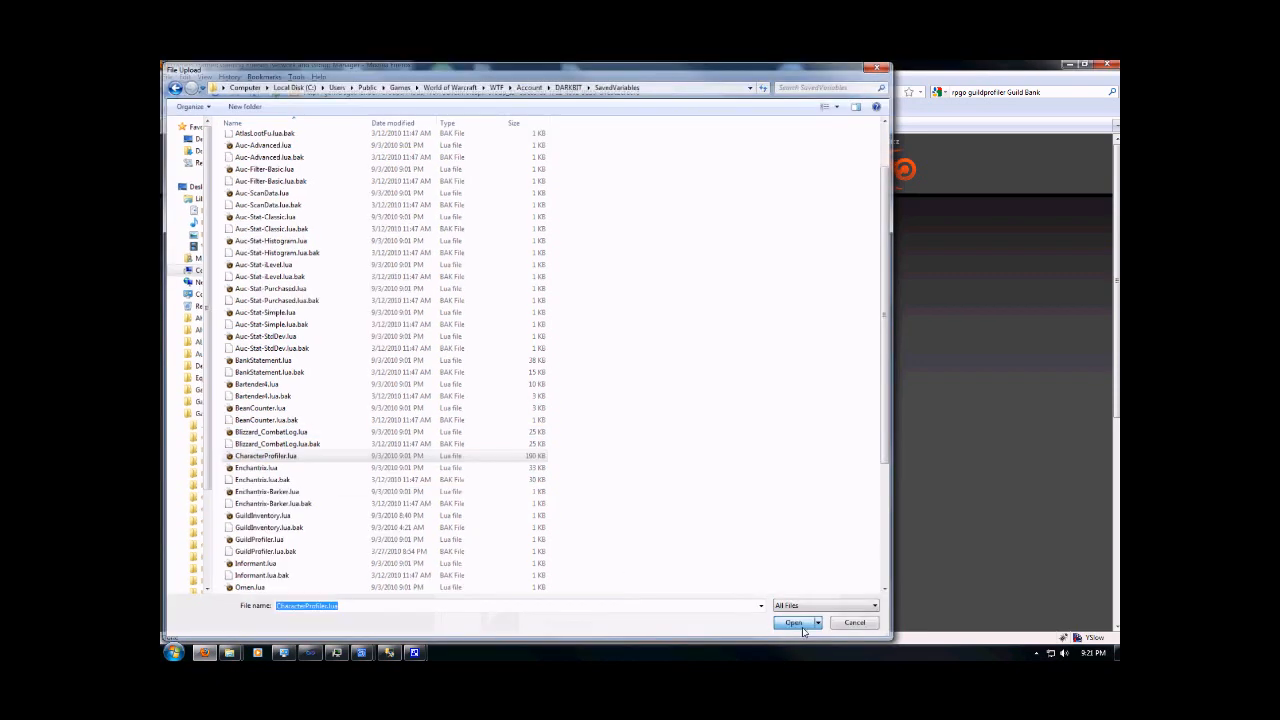
Step: Upload the file and import the Balnazzar - DIE guild with bank and roster included
{"action": "left_click", "coordinate": [522, 402]}
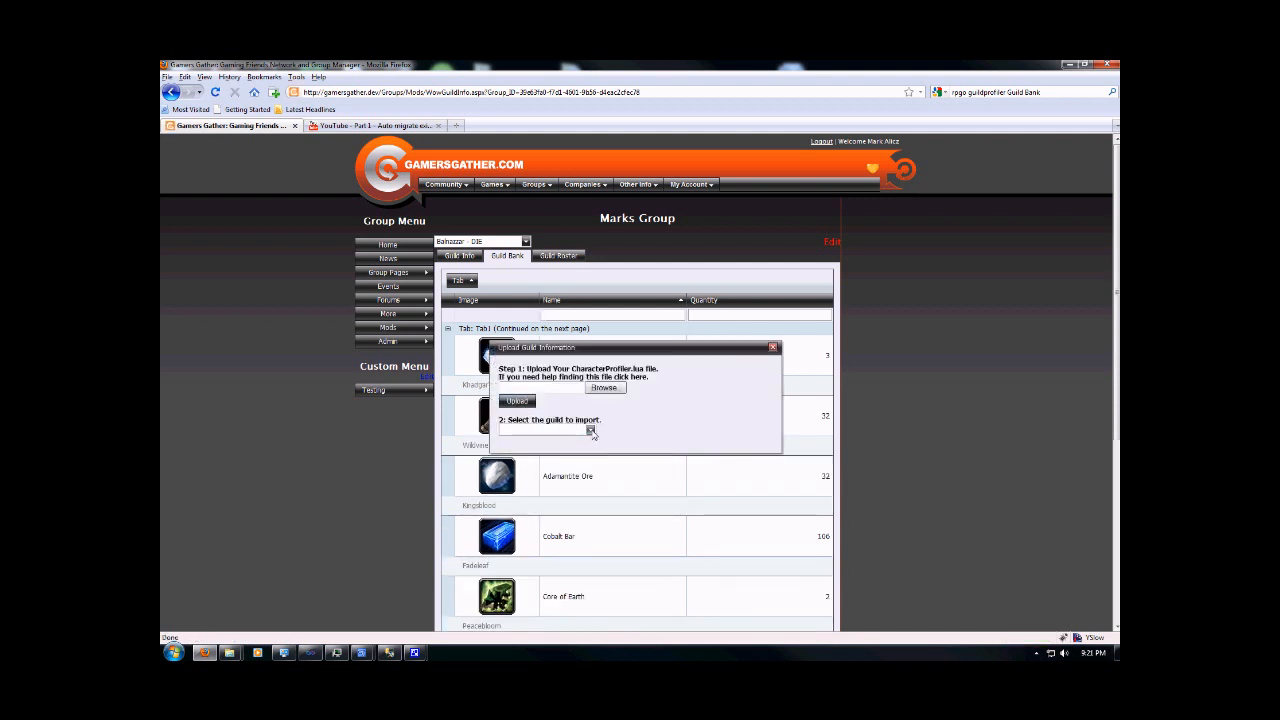
{"action": "left_click", "coordinate": [590, 430]}
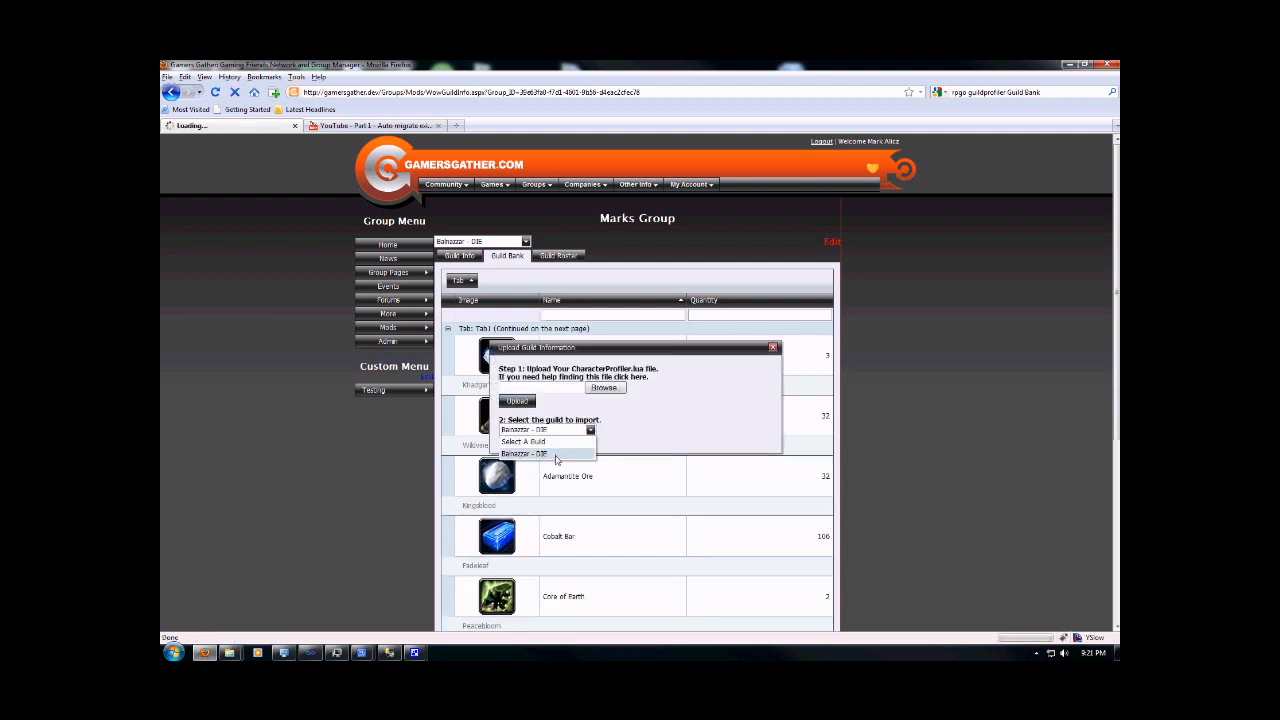
{"action": "left_click", "coordinate": [556, 455]}
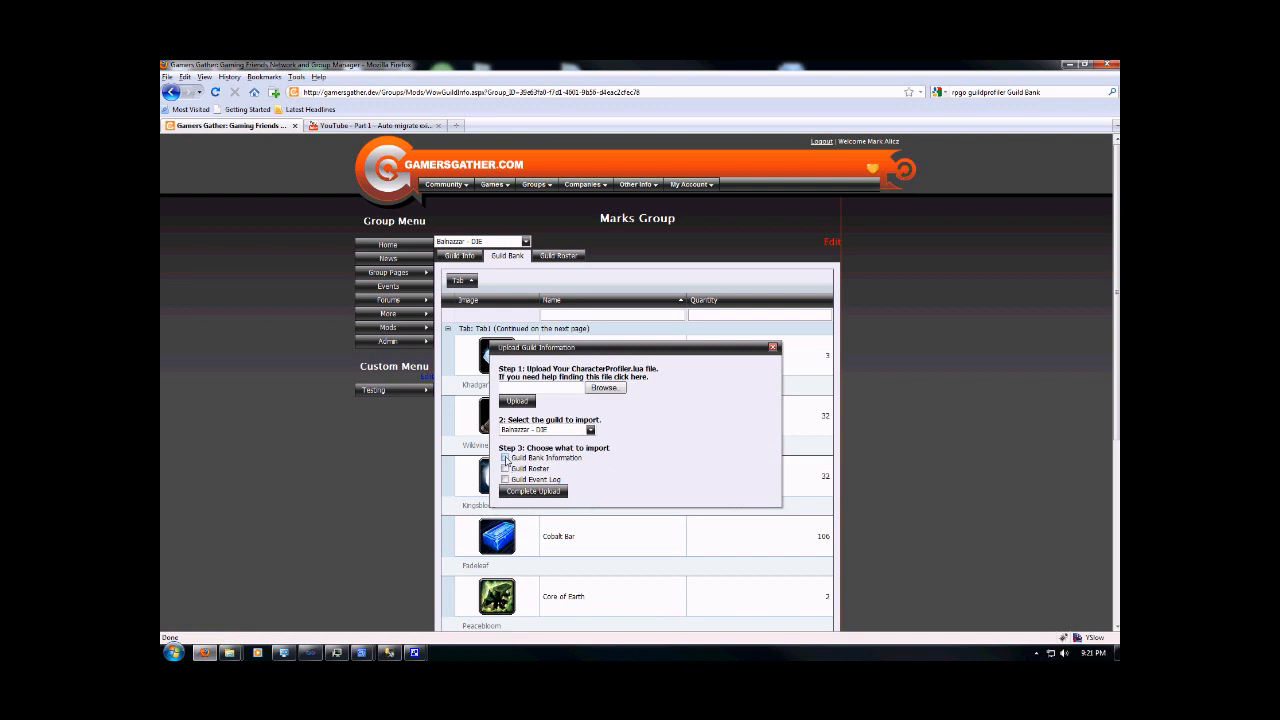
{"action": "left_click", "coordinate": [505, 458]}
{"action": "left_click", "coordinate": [545, 494]}
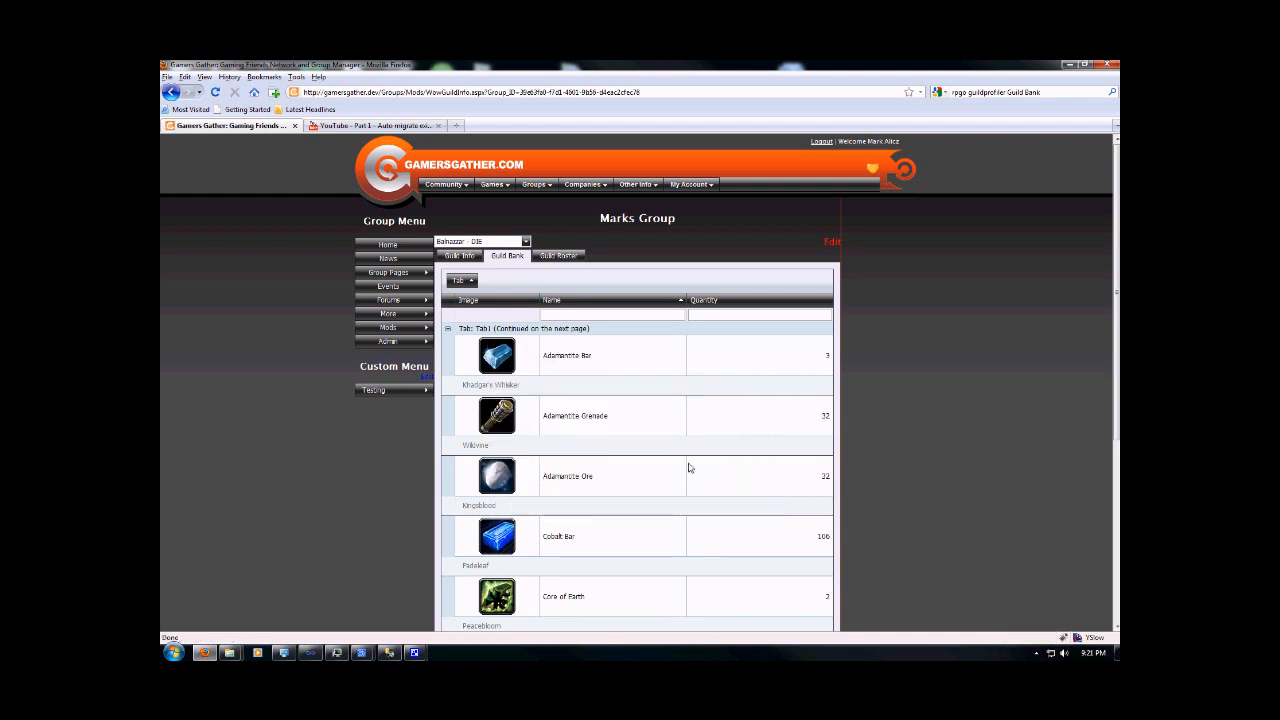
Step: View the imported roster, then reopen the guild info mod on its Guild Bank view
{"action": "left_click", "coordinate": [557, 258]}
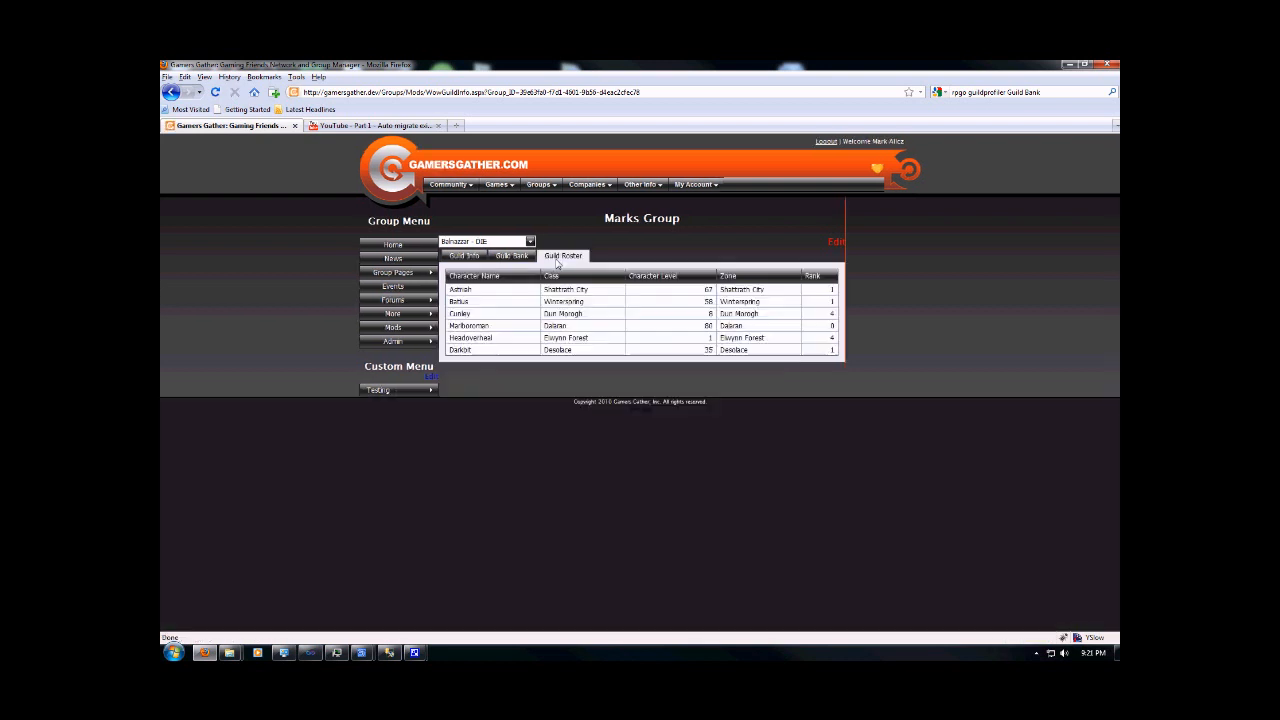
{"action": "left_click", "coordinate": [392, 246]}
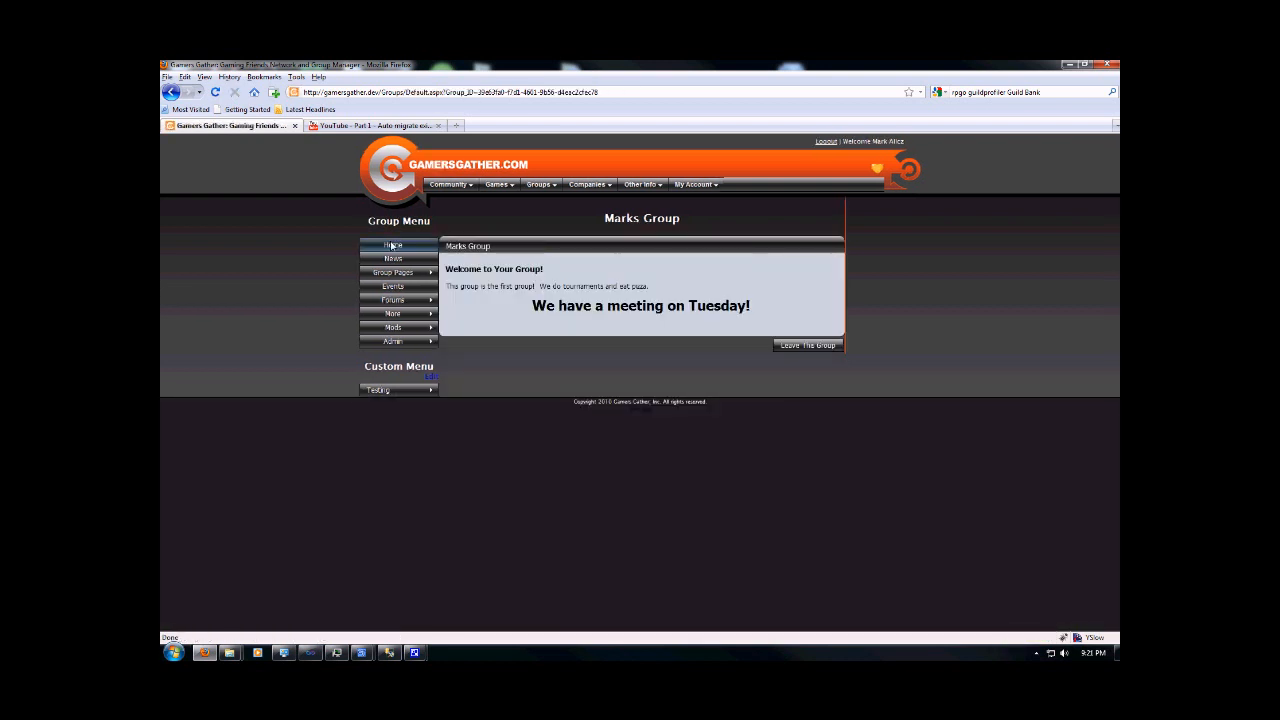
{"action": "left_click", "coordinate": [492, 333]}
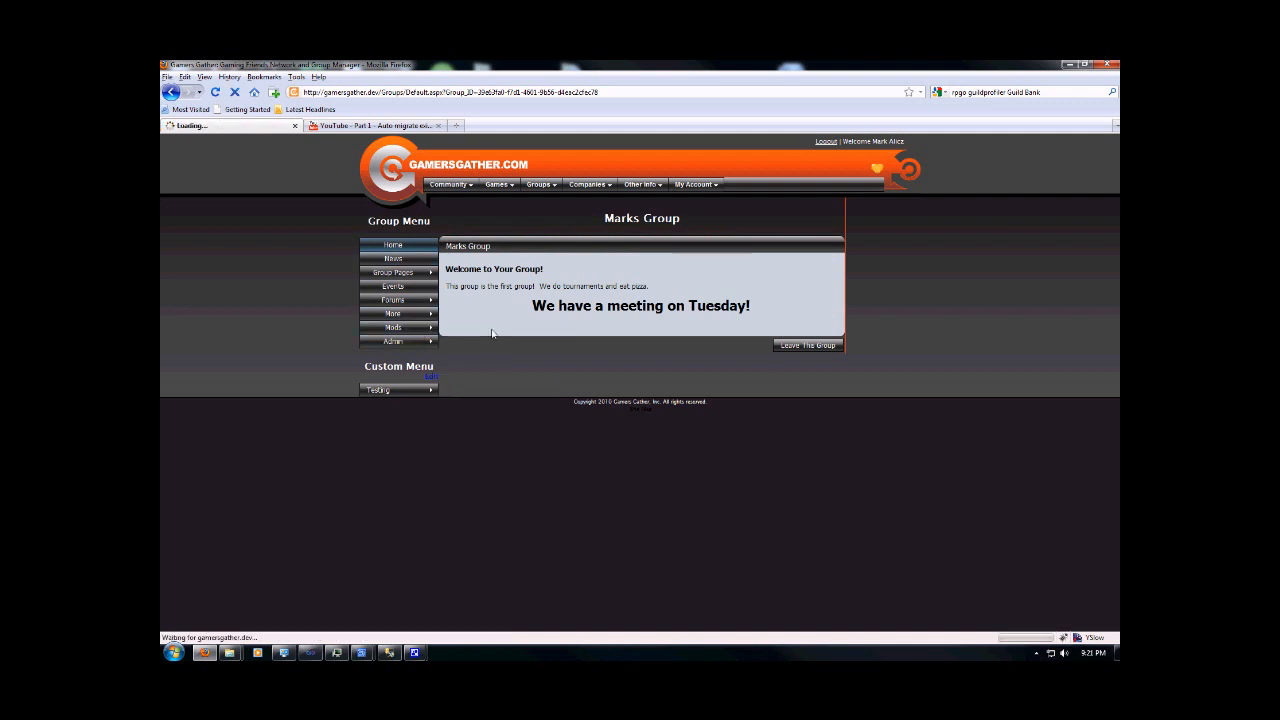
{"action": "left_click", "coordinate": [522, 258]}
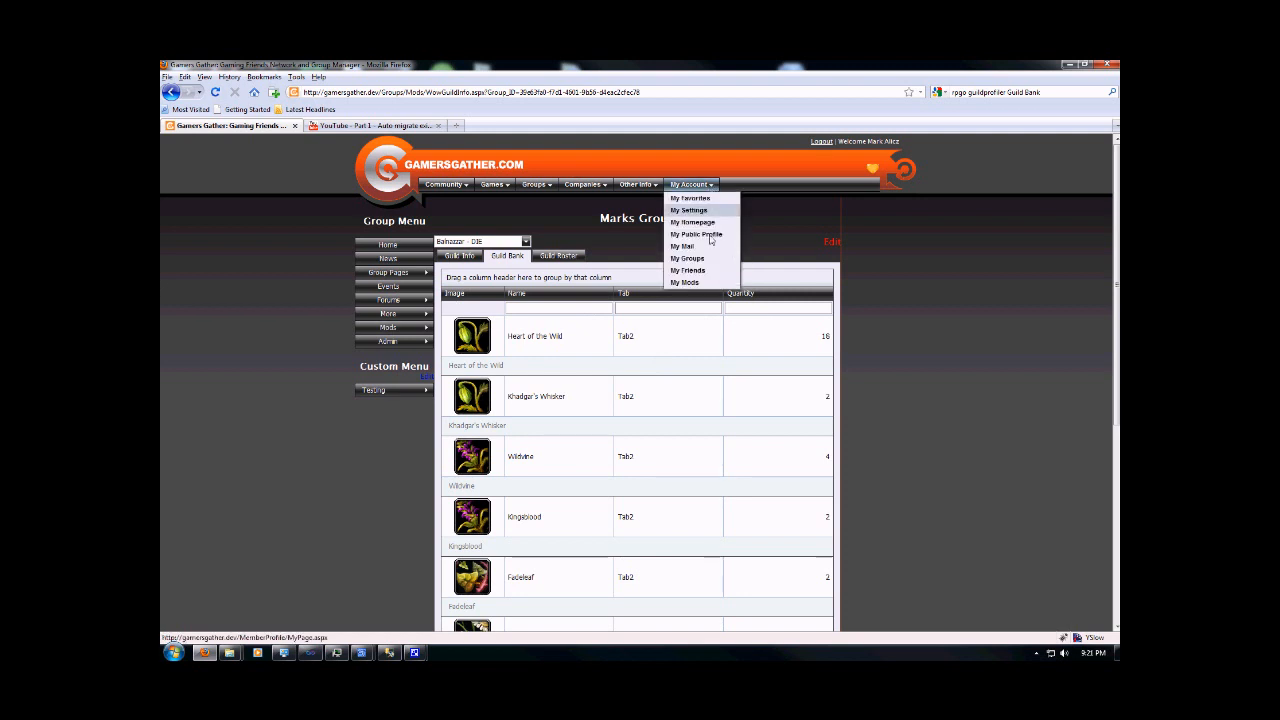
{"action": "mouse_move", "coordinate": [695, 184]}
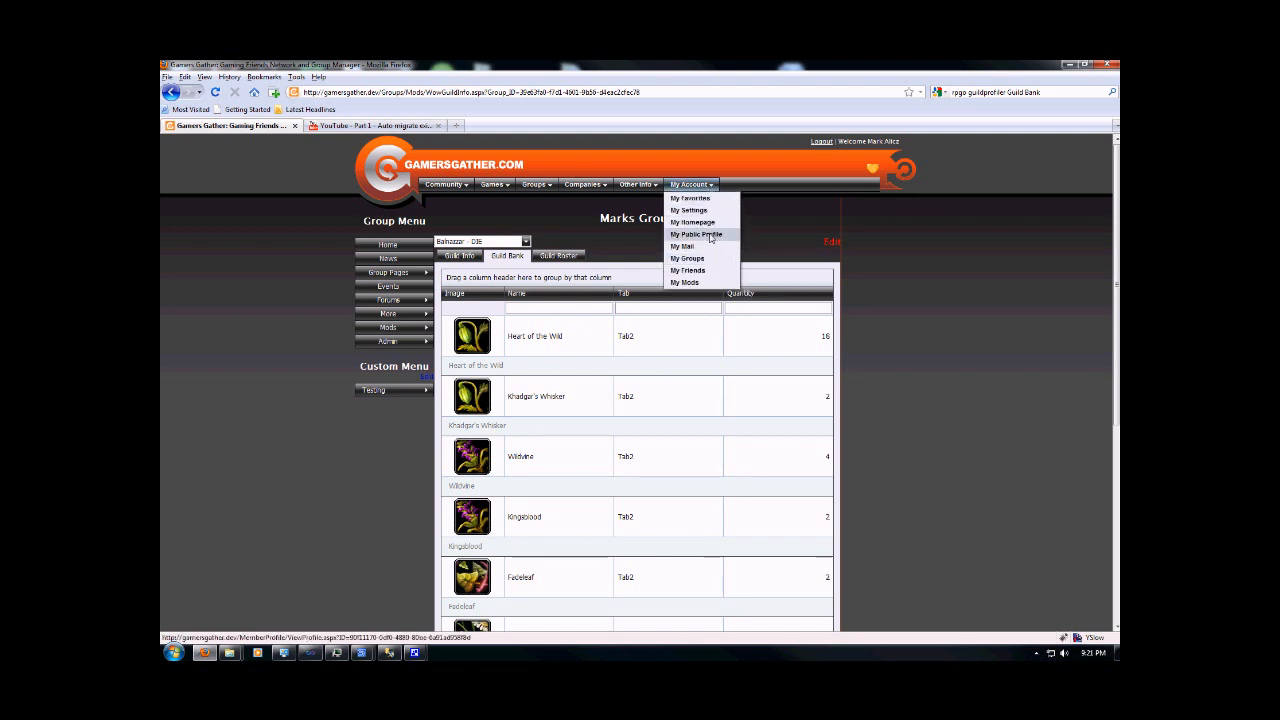
Step: Visit the public profile's mods, the profile settings mods section, then the public profile again
{"action": "left_click", "coordinate": [711, 237]}
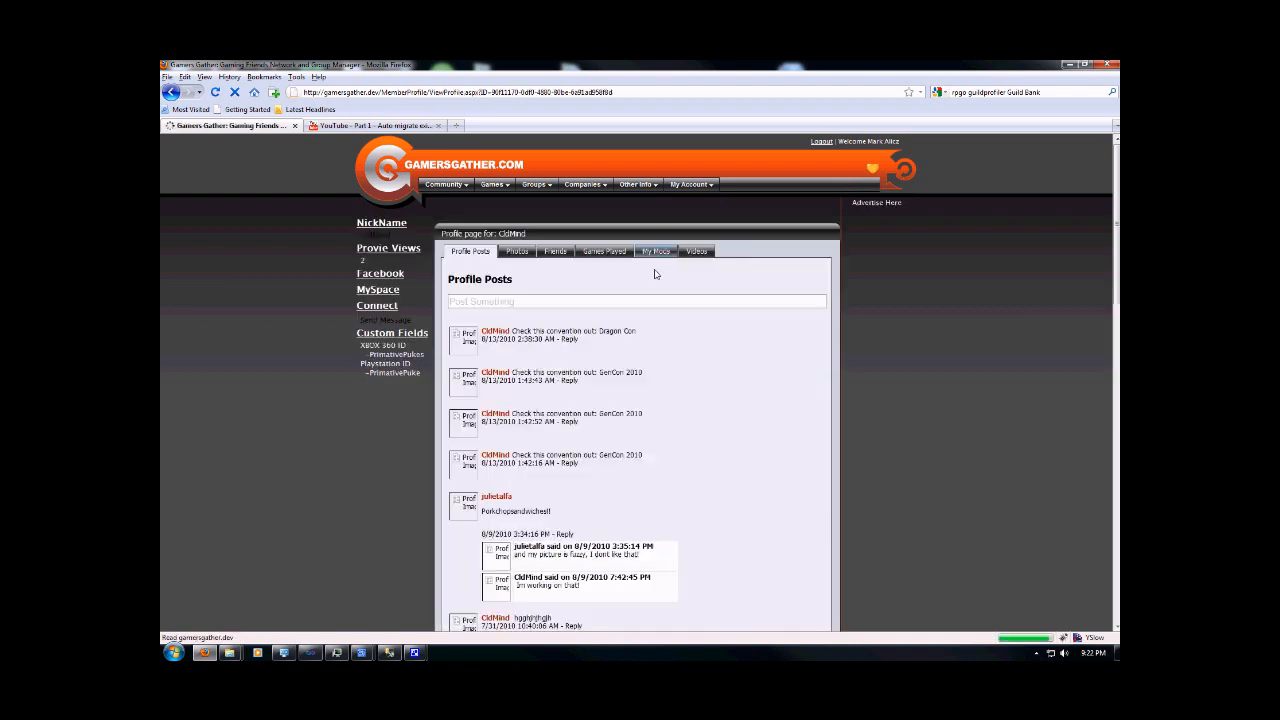
{"action": "left_click", "coordinate": [656, 251]}
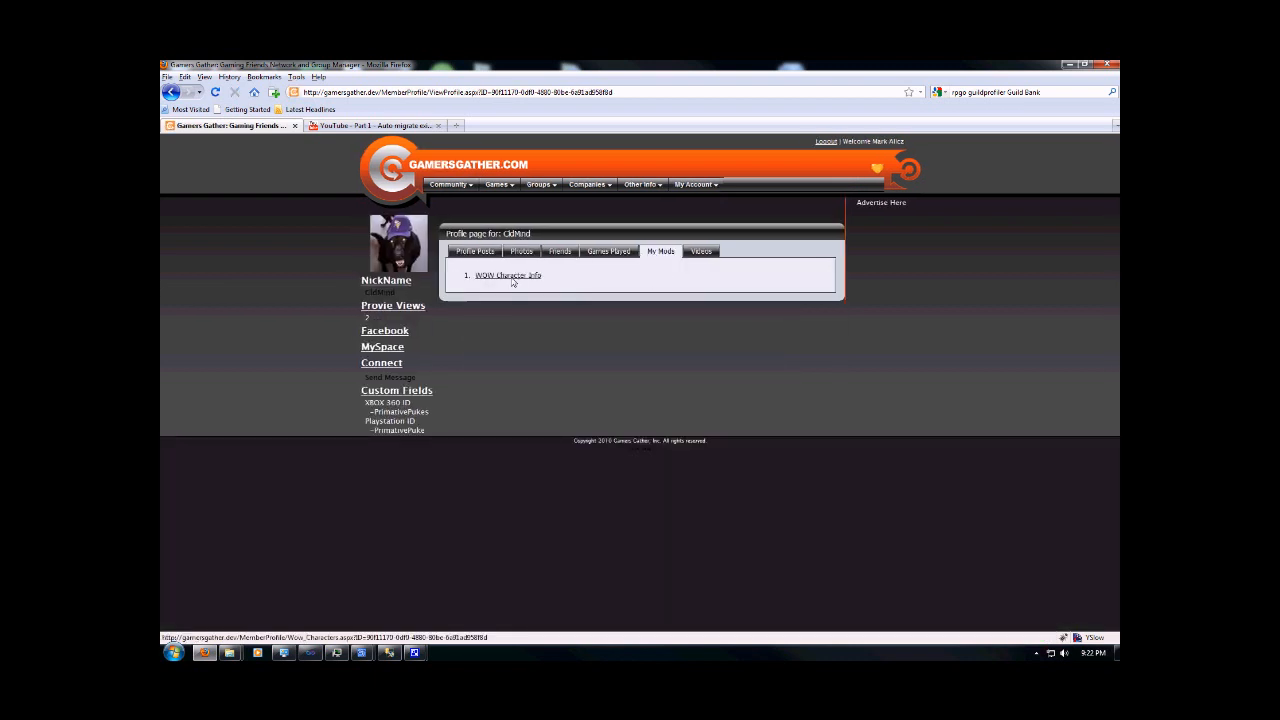
{"action": "mouse_move", "coordinate": [696, 184]}
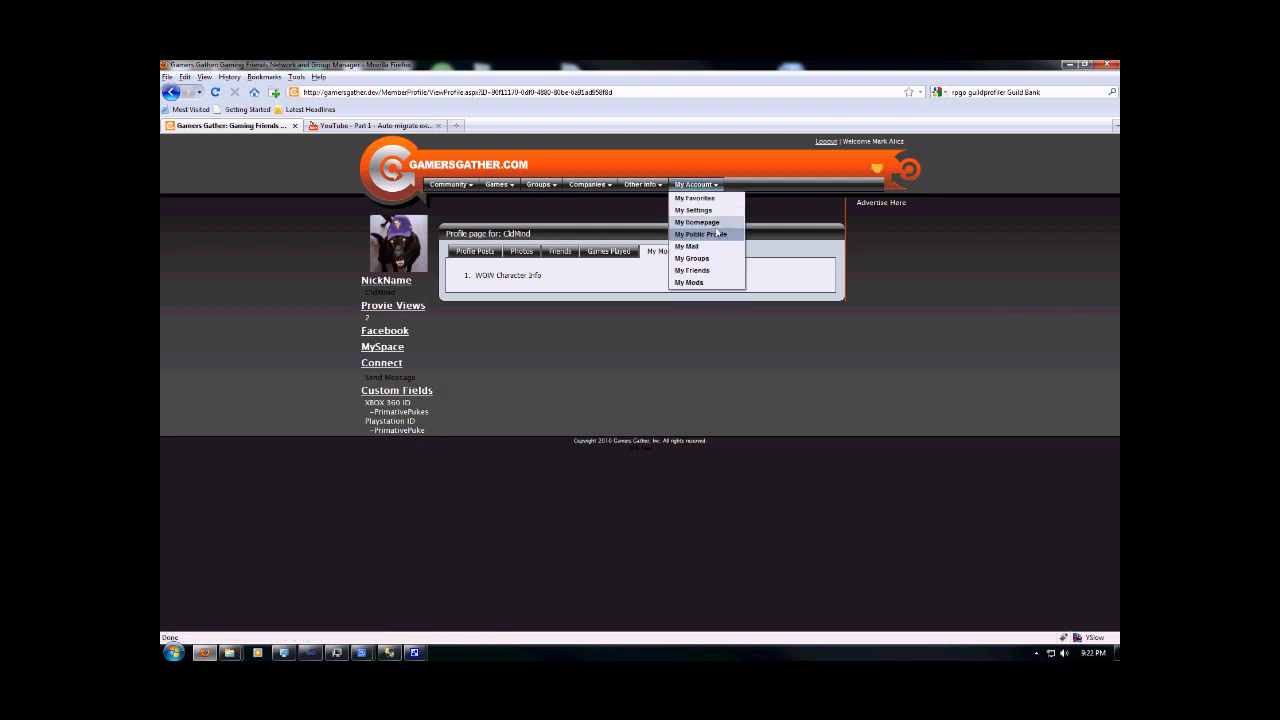
{"action": "left_click", "coordinate": [707, 211]}
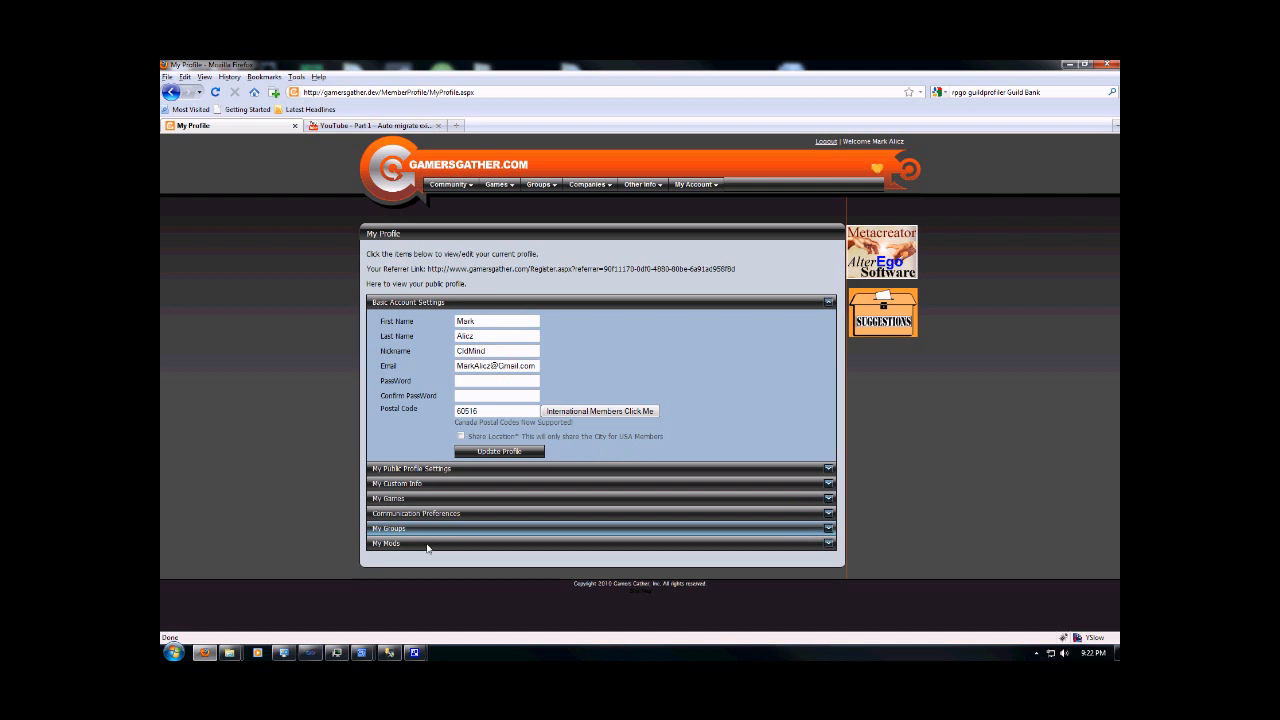
{"action": "left_click", "coordinate": [425, 546]}
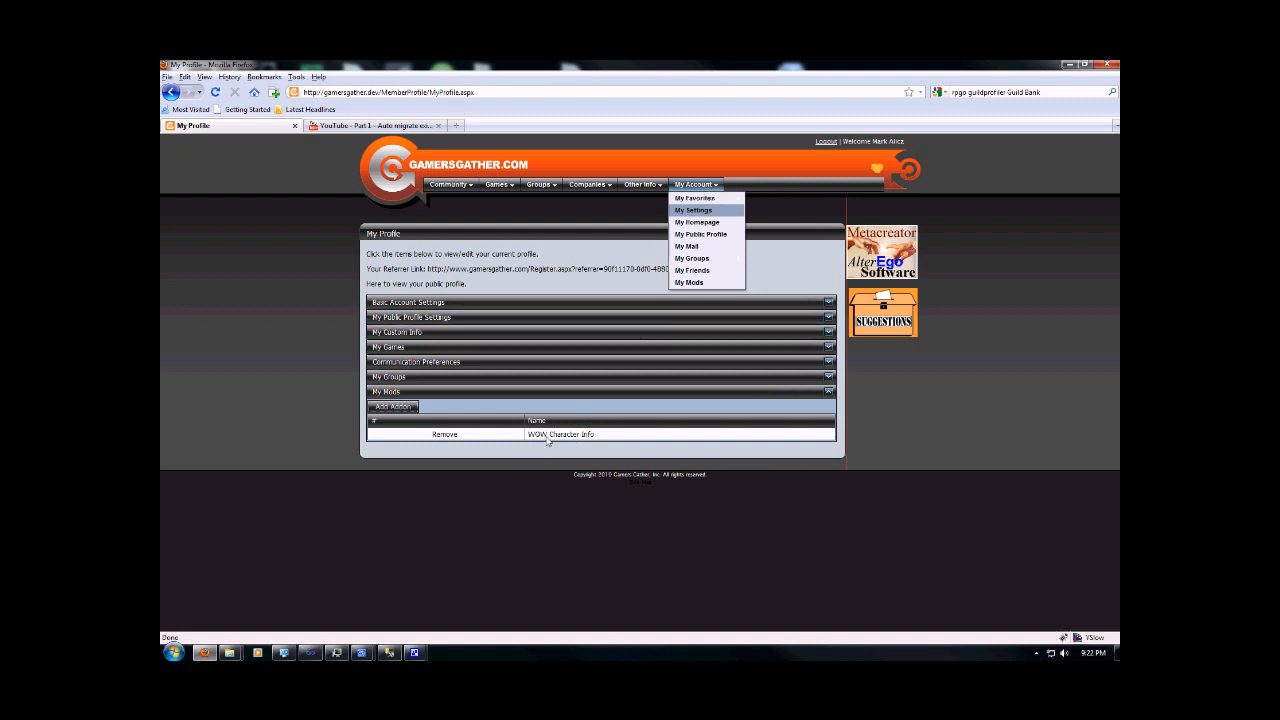
{"action": "mouse_move", "coordinate": [696, 184]}
{"action": "left_click", "coordinate": [713, 236]}
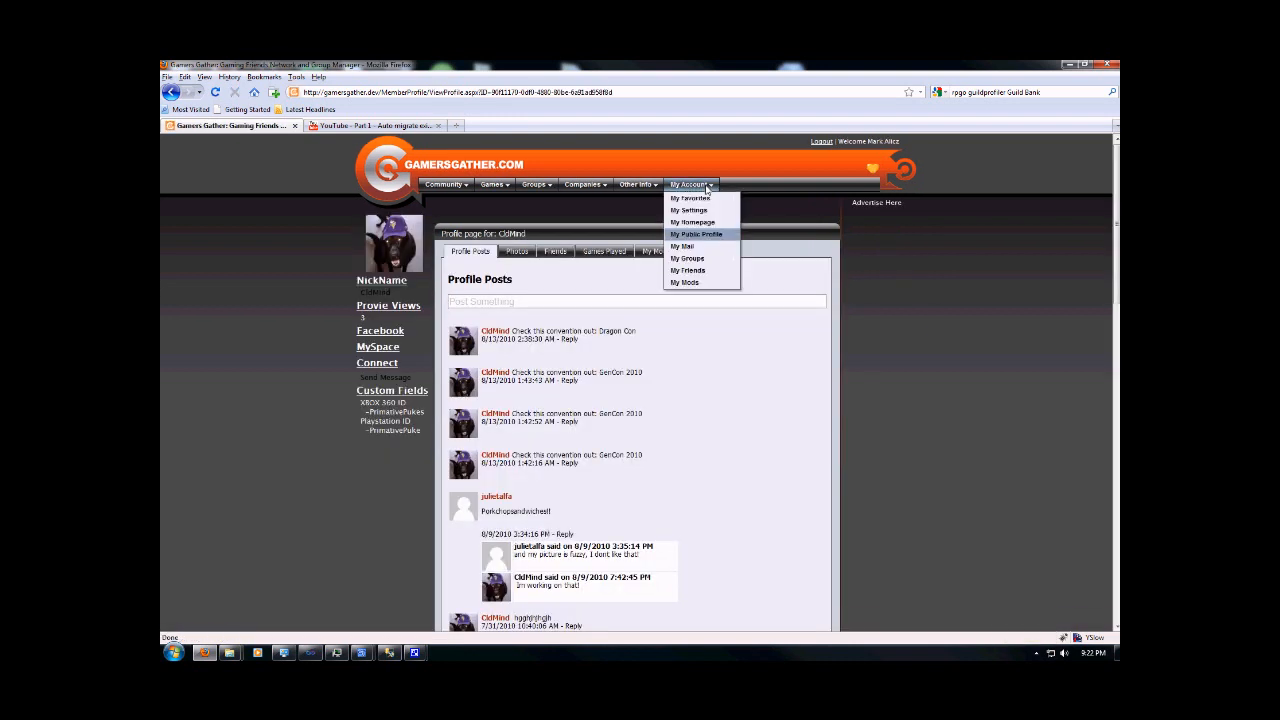
{"action": "left_click", "coordinate": [696, 282]}
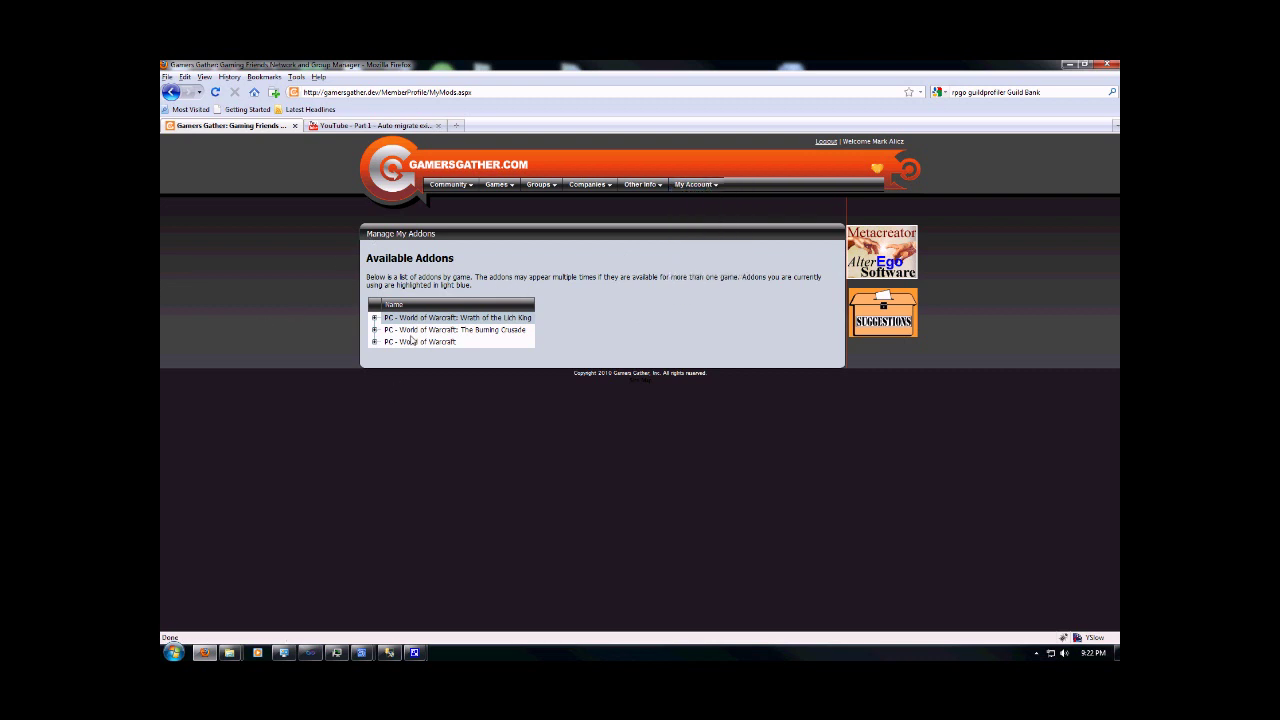
{"action": "left_click", "coordinate": [374, 318]}
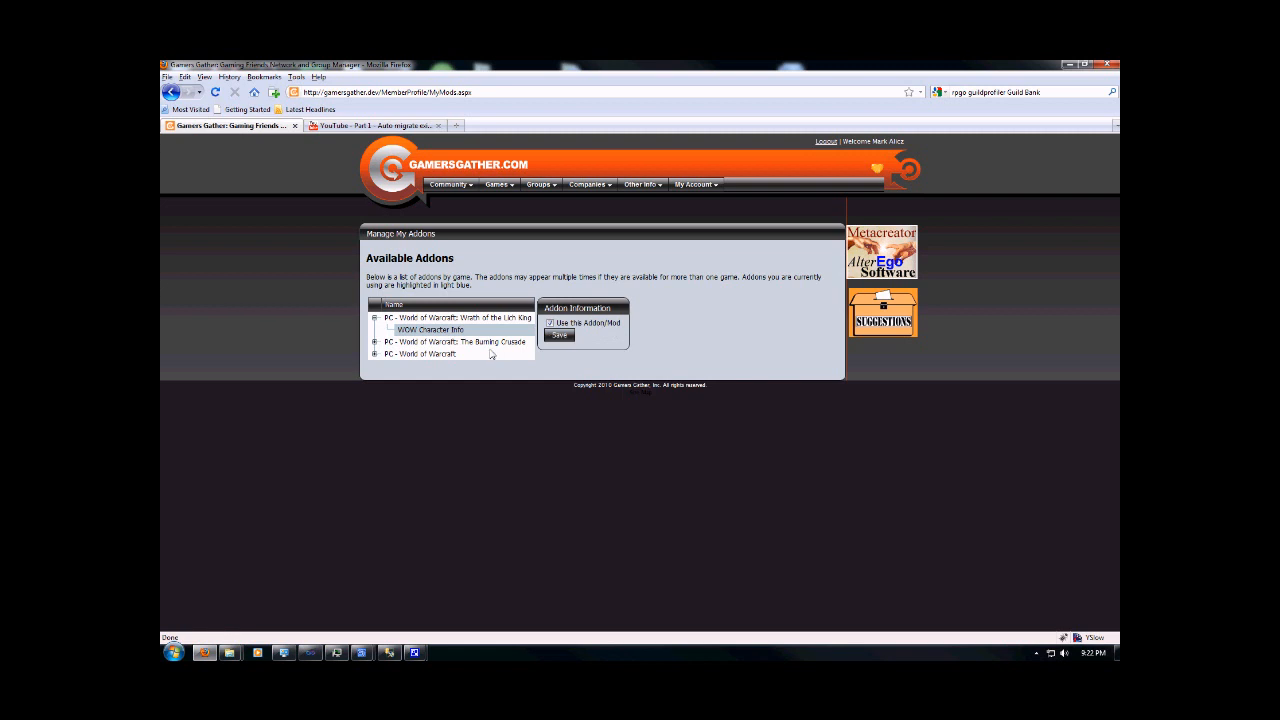
{"action": "left_click", "coordinate": [717, 189]}
{"action": "left_click_drag", "start_coordinate": [367, 258], "coordinate": [543, 283]}
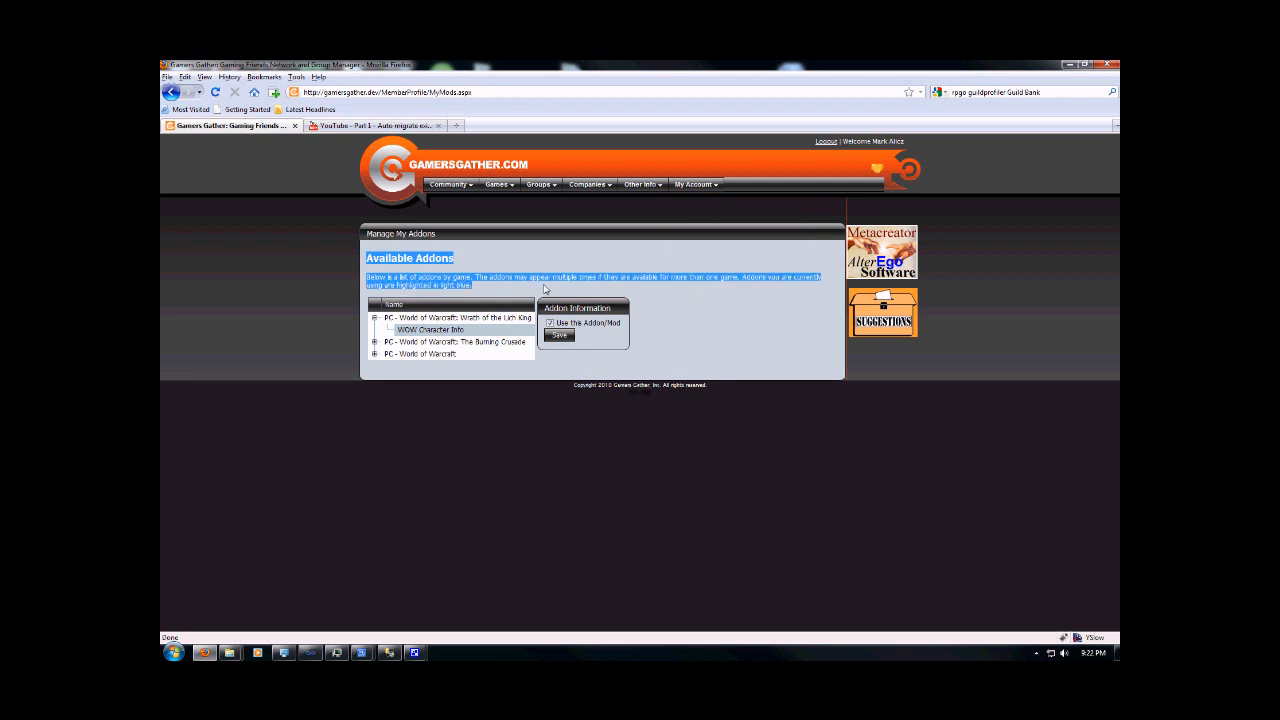
{"action": "left_click", "coordinate": [715, 189]}
{"action": "left_click", "coordinate": [707, 236]}
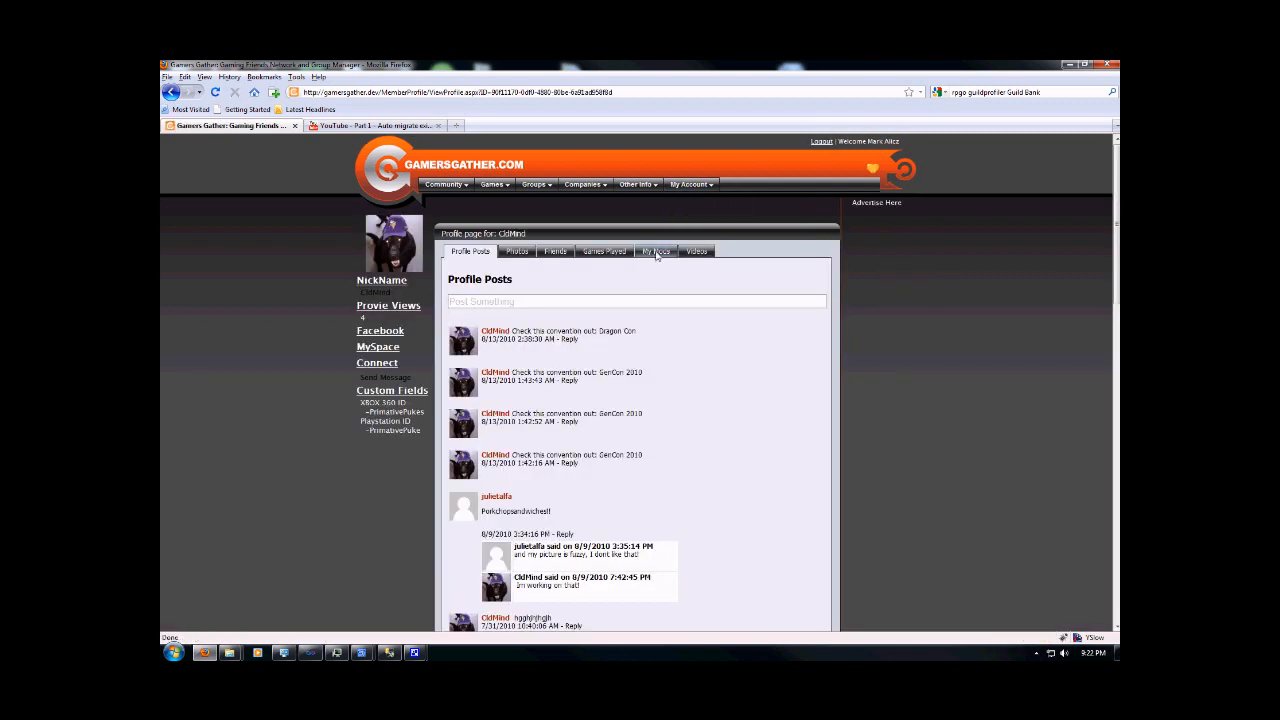
{"action": "left_click", "coordinate": [657, 252]}
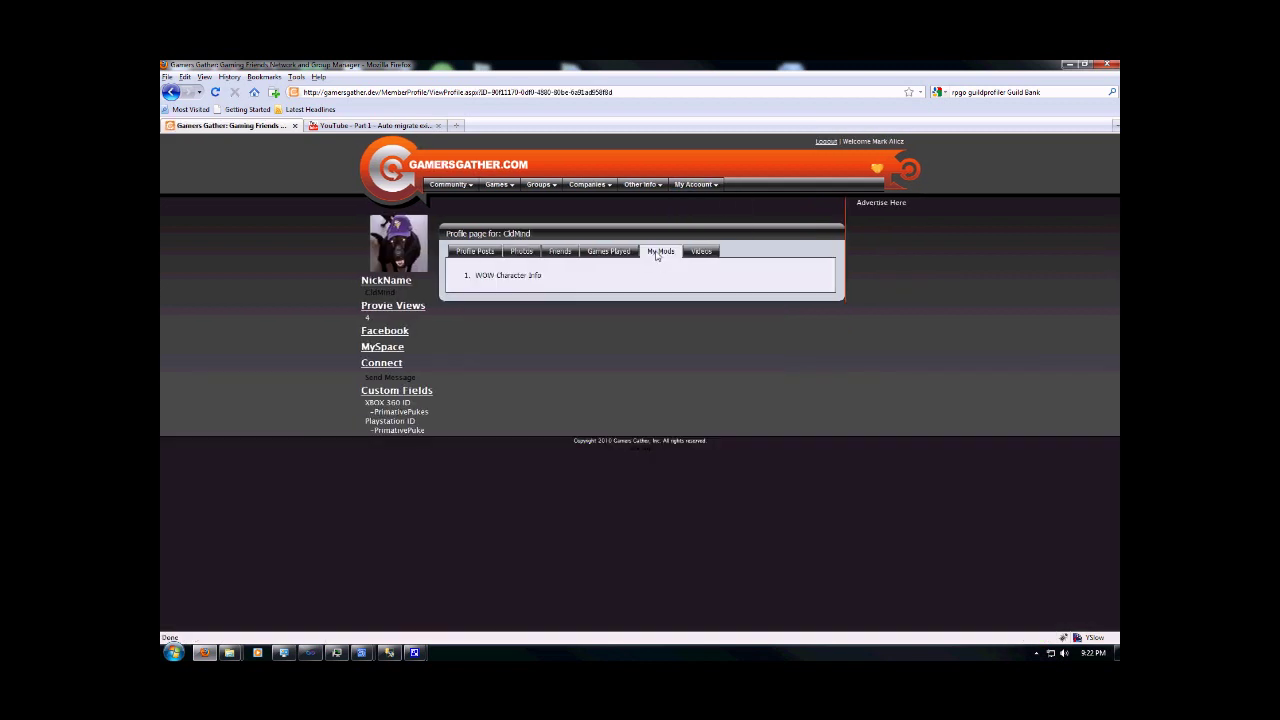
Step: Open the WOW Character Info page, dismiss the upload dialog and show Darkbit's reputation standings
{"action": "left_click", "coordinate": [509, 278]}
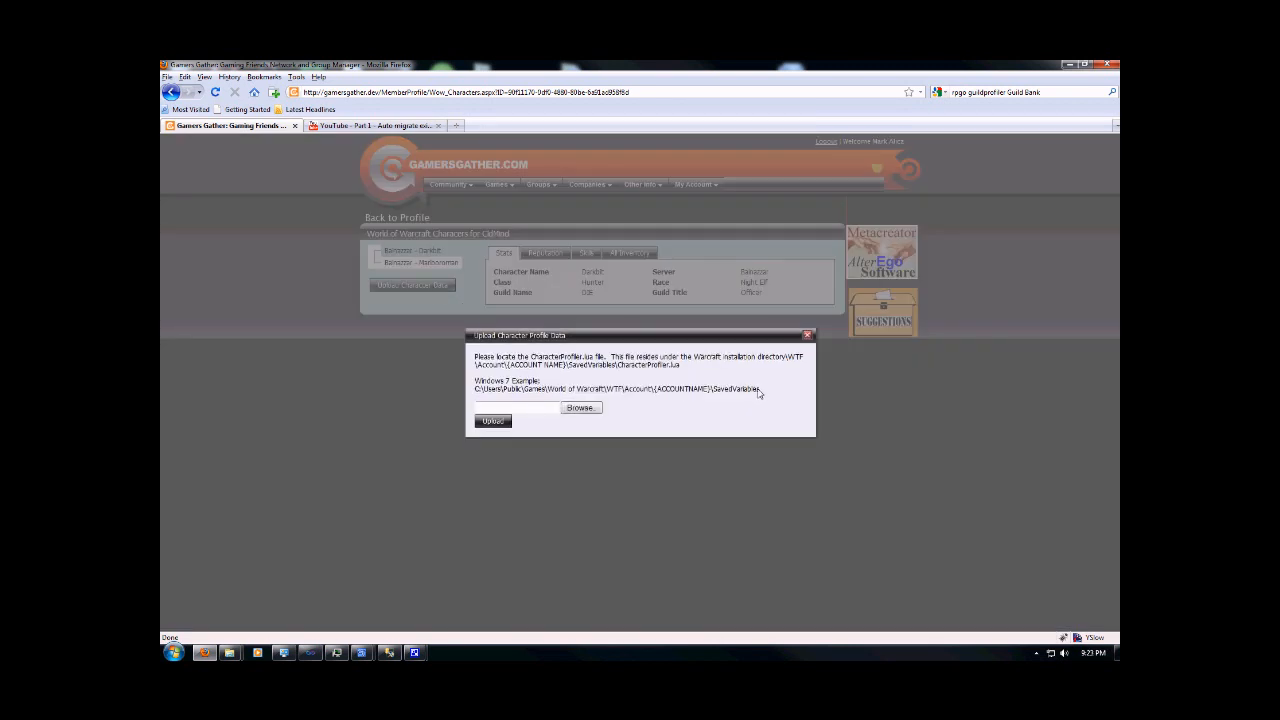
{"action": "left_click_drag", "start_coordinate": [760, 390], "coordinate": [478, 390]}
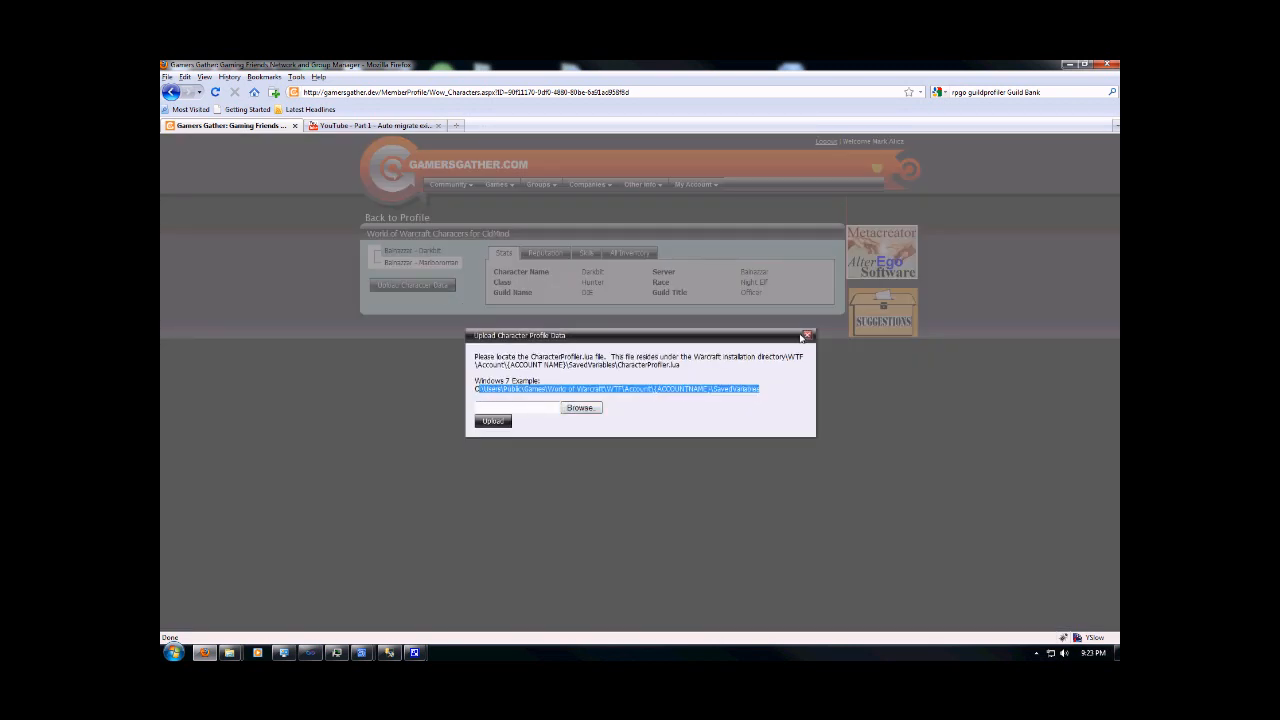
{"action": "left_click", "coordinate": [808, 338]}
{"action": "left_click", "coordinate": [545, 253]}
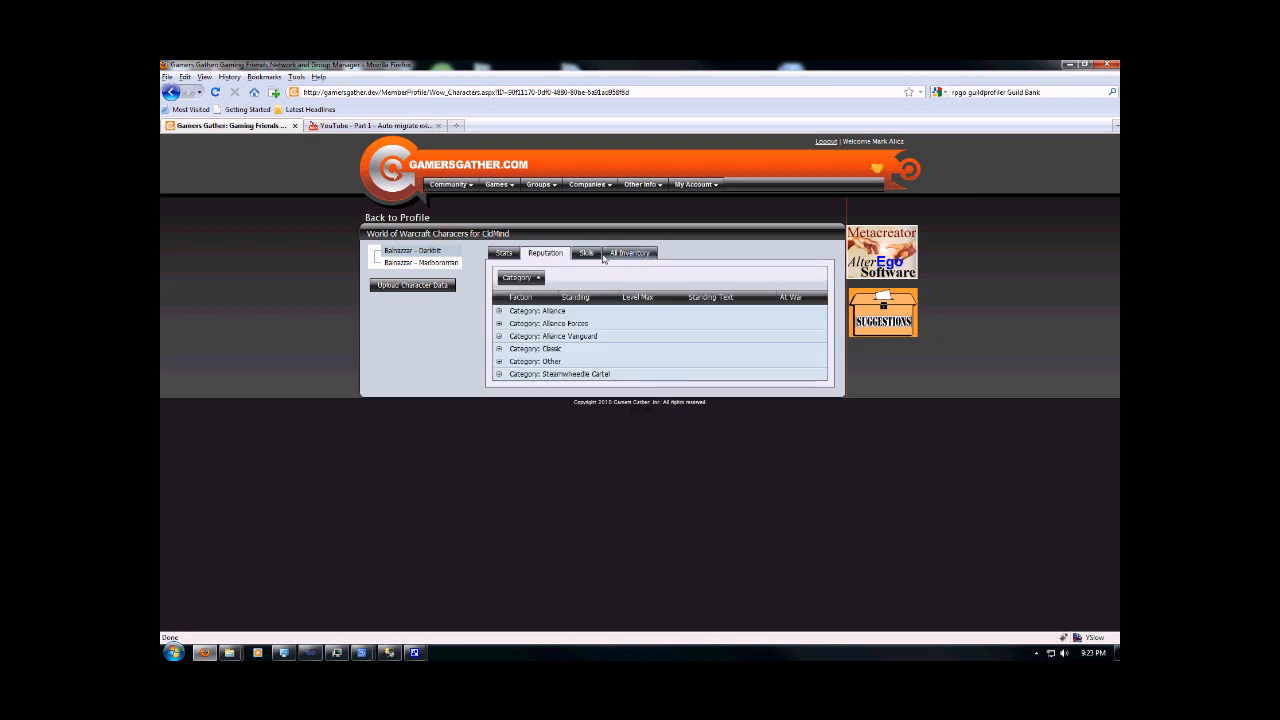
Step: Browse the Skills, All Inventory and Reputation views, ending on Skills
{"action": "left_click", "coordinate": [586, 256]}
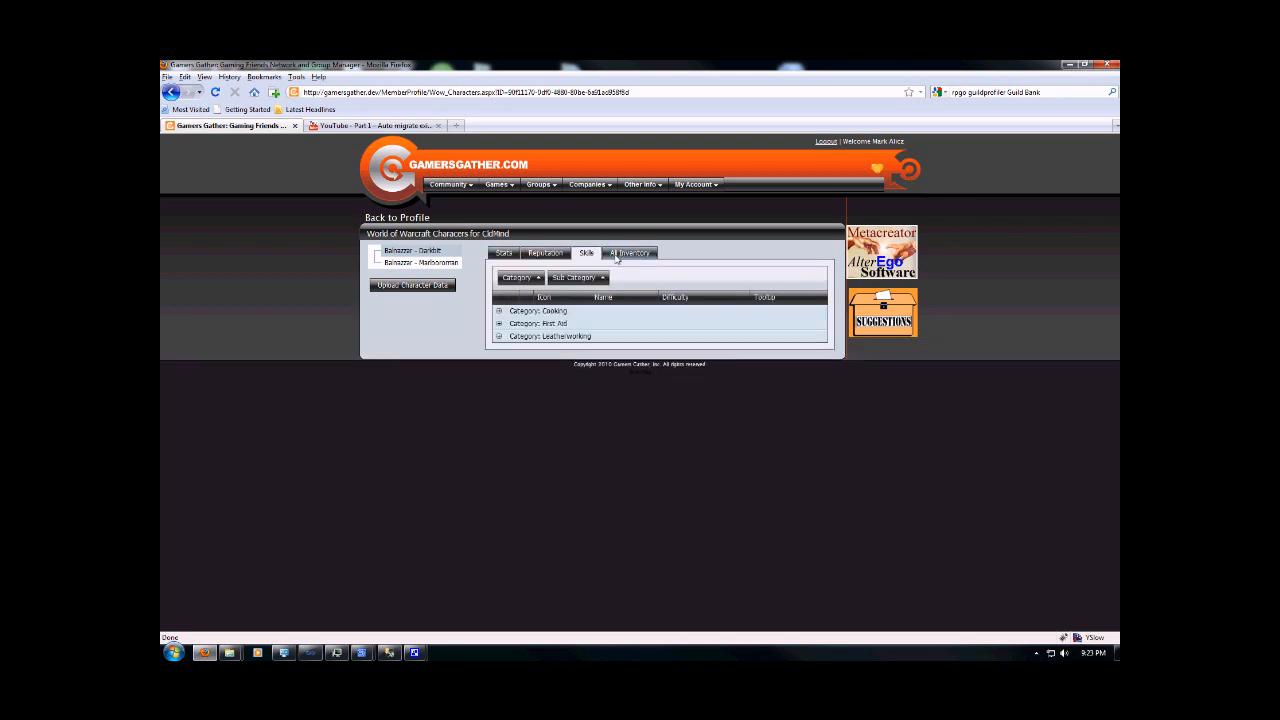
{"action": "left_click", "coordinate": [634, 258]}
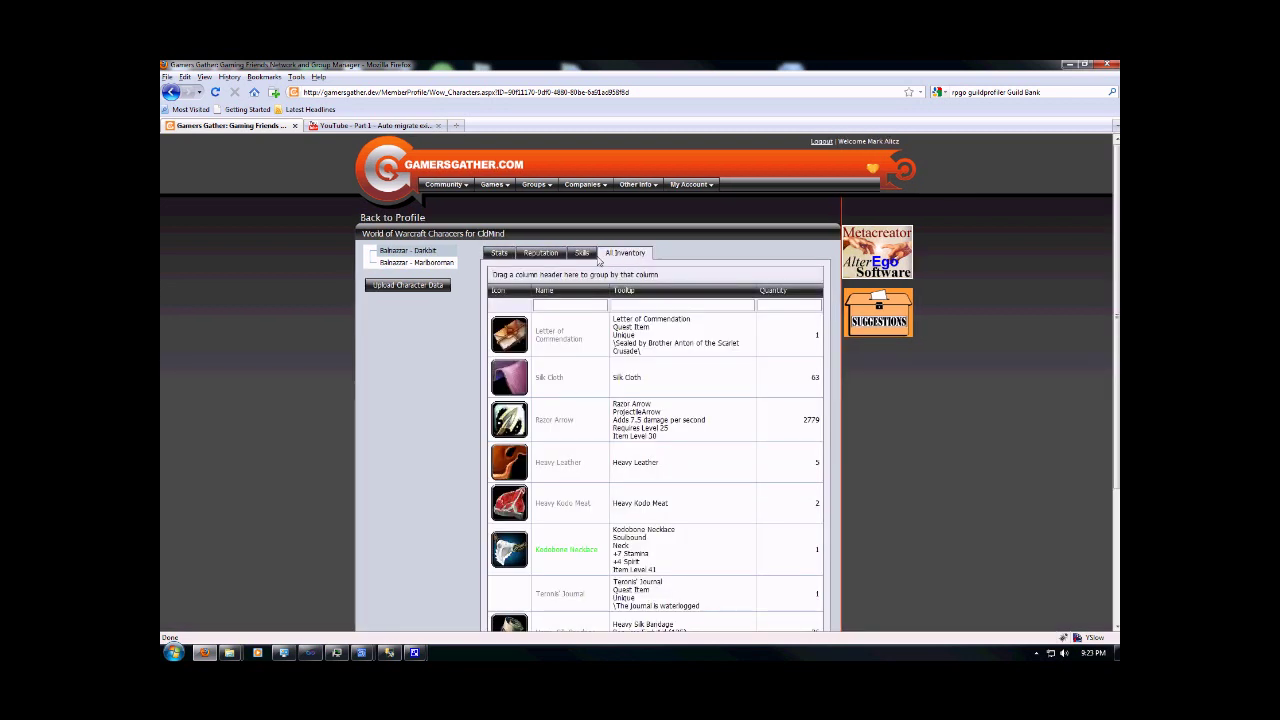
{"action": "left_click", "coordinate": [585, 255]}
{"action": "left_click", "coordinate": [541, 253]}
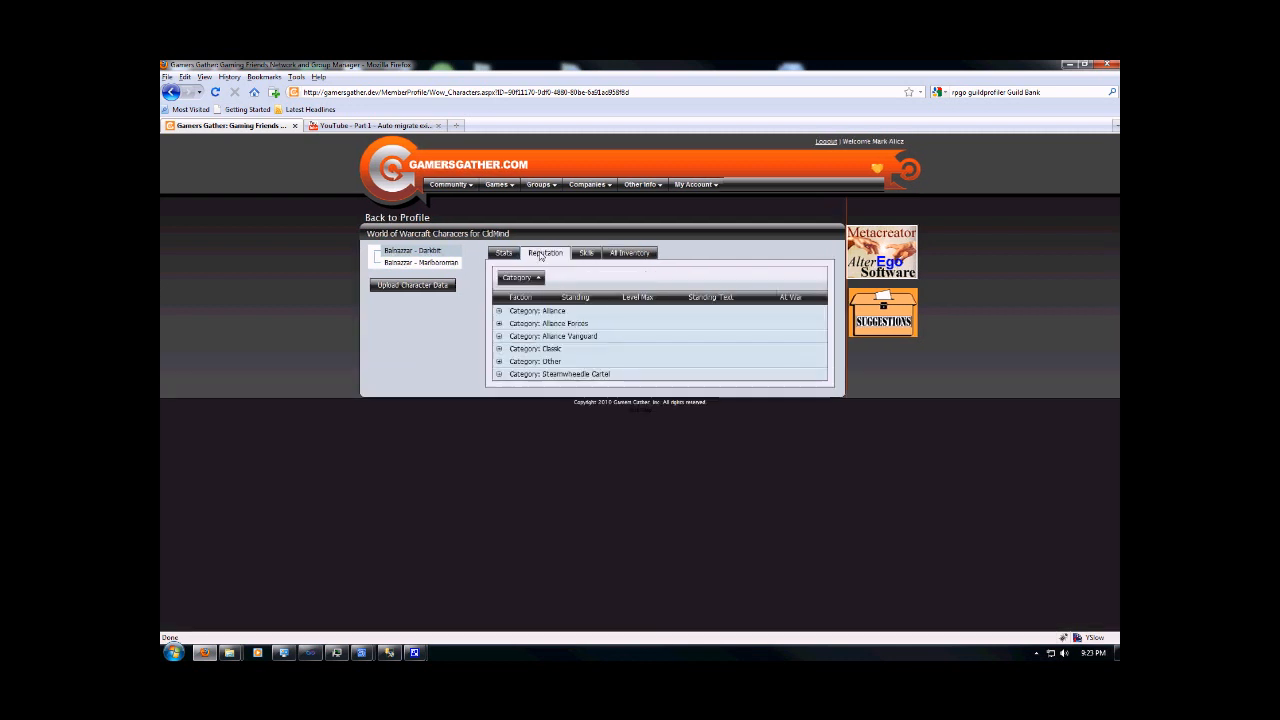
{"action": "left_click", "coordinate": [586, 253]}
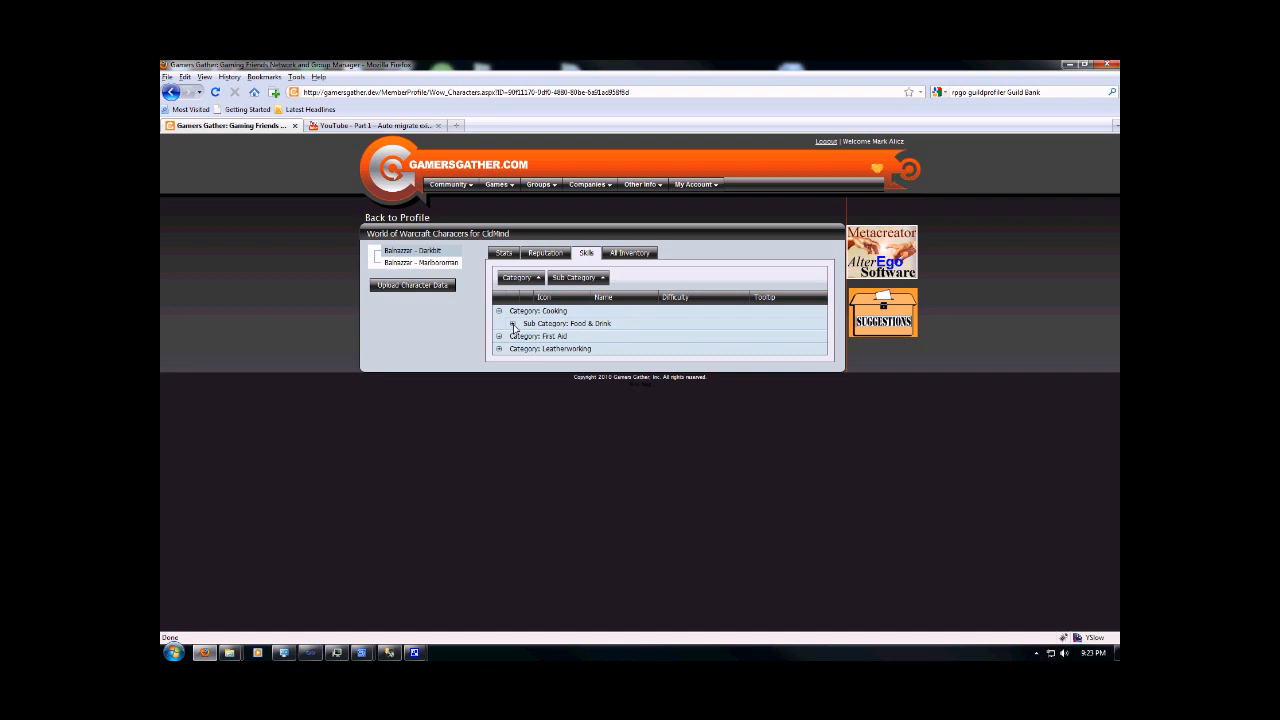
Step: Expand Cooking to Roasted Boar Meat's ingredients, then collapse Food & Drink
{"action": "left_click", "coordinate": [508, 324]}
{"action": "scroll", "coordinate": [538, 412], "scroll_direction": "down", "scroll_amount": 3}
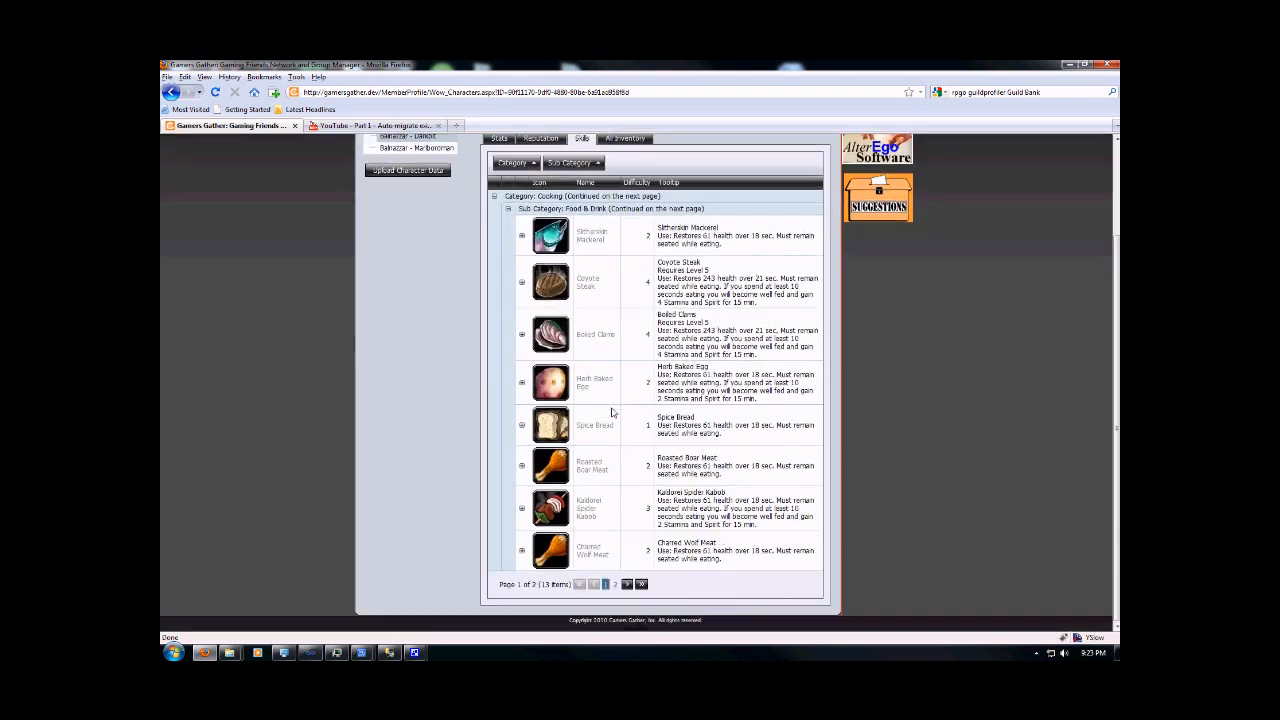
{"action": "left_click", "coordinate": [521, 467]}
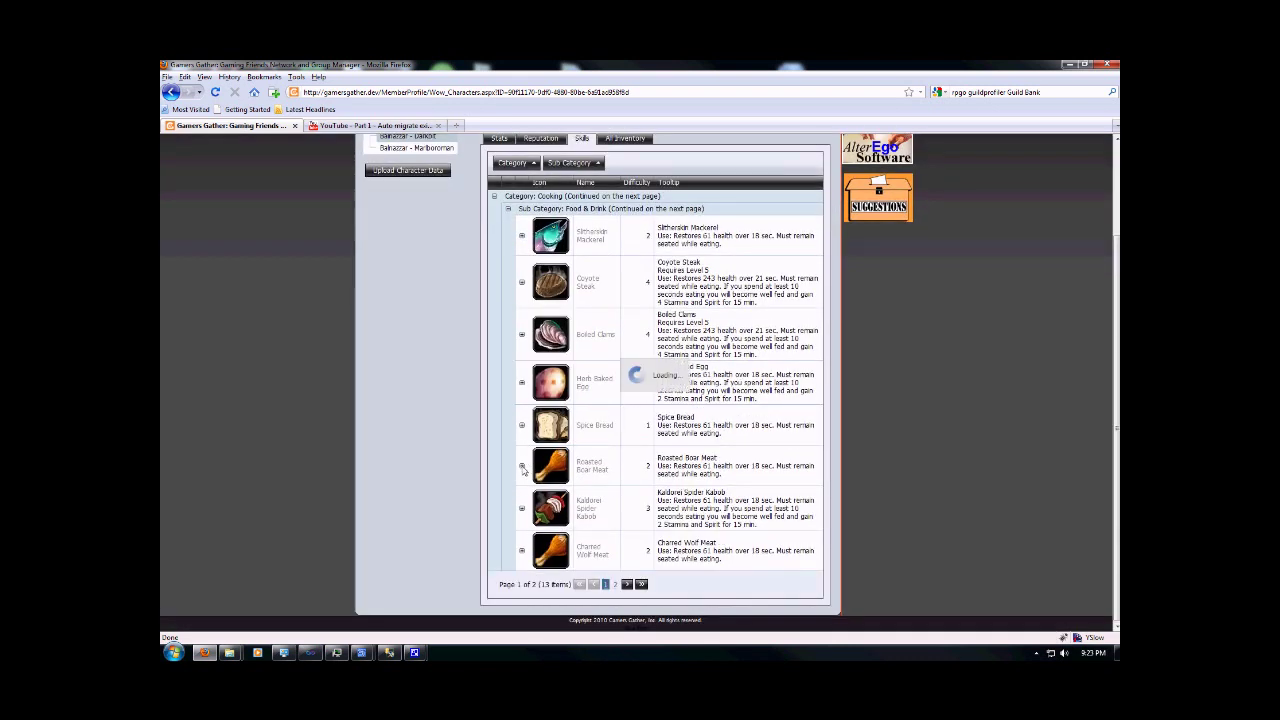
{"action": "left_click", "coordinate": [508, 208]}
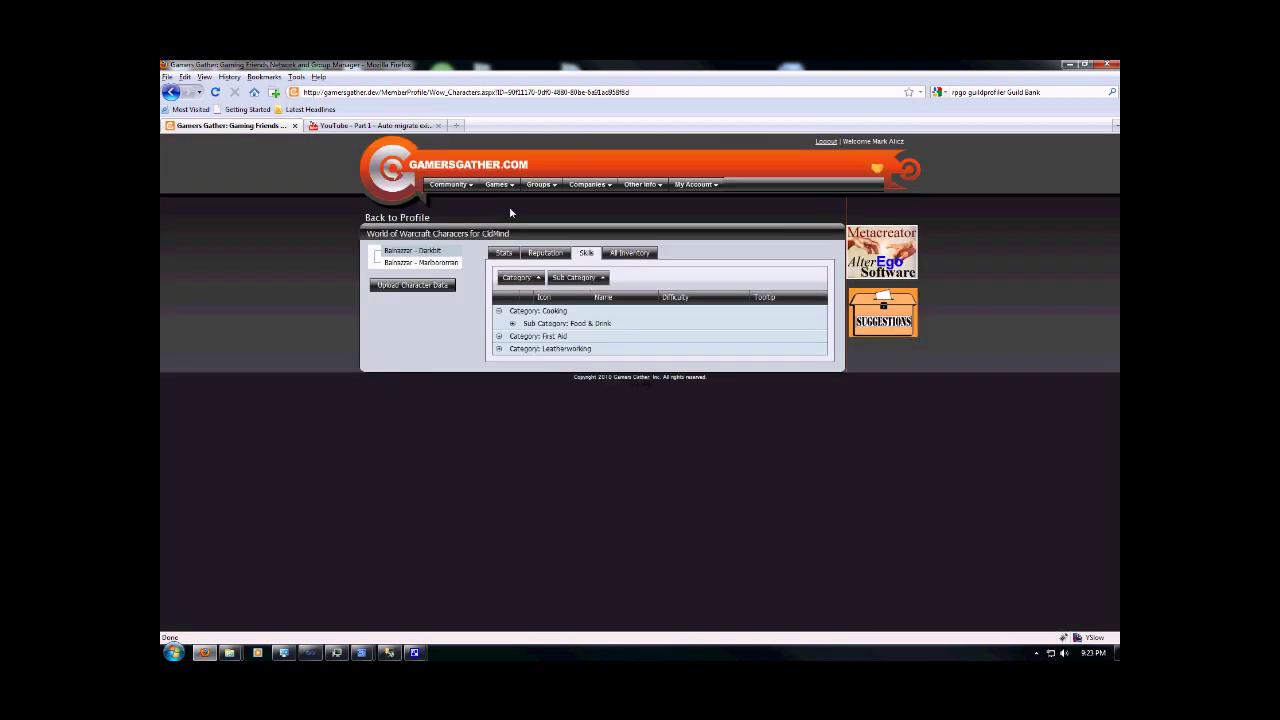
Step: Expand Leatherworking > Cloth to show Fine Leather Cloak's reagents, Light Leather and Fine Thread
{"action": "left_click", "coordinate": [499, 349]}
{"action": "left_click", "coordinate": [512, 374]}
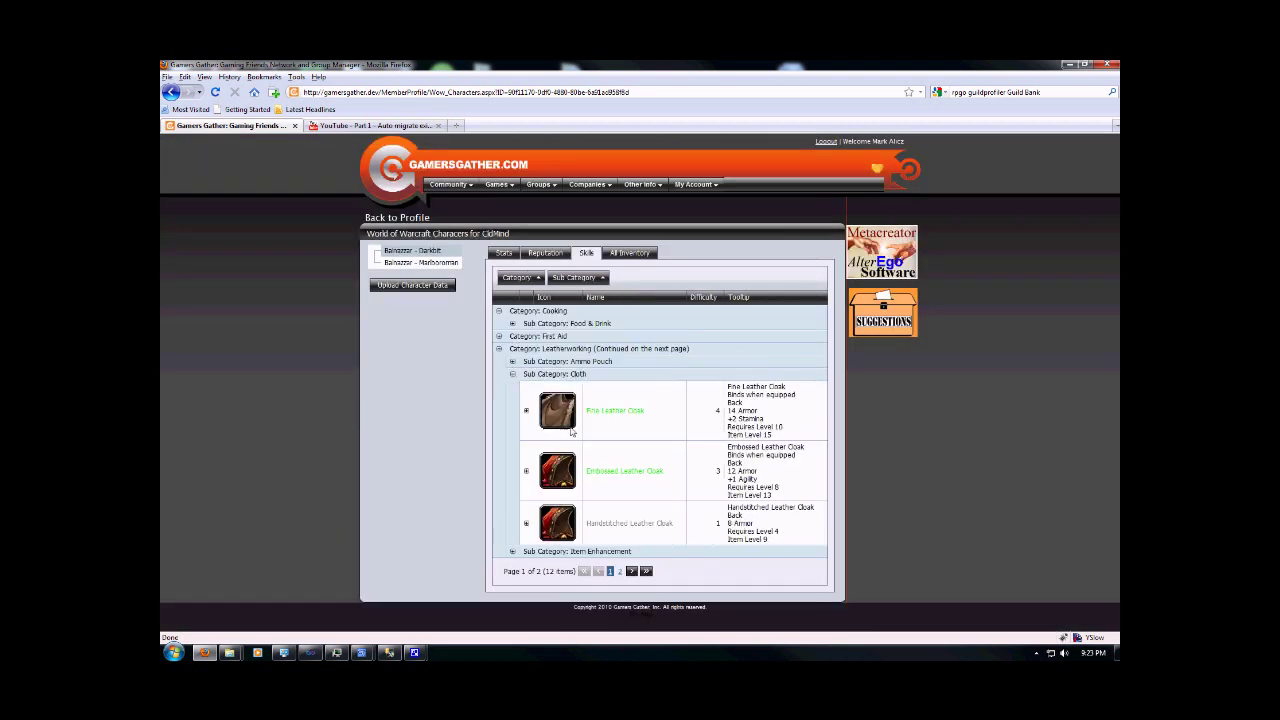
{"action": "left_click", "coordinate": [526, 411]}
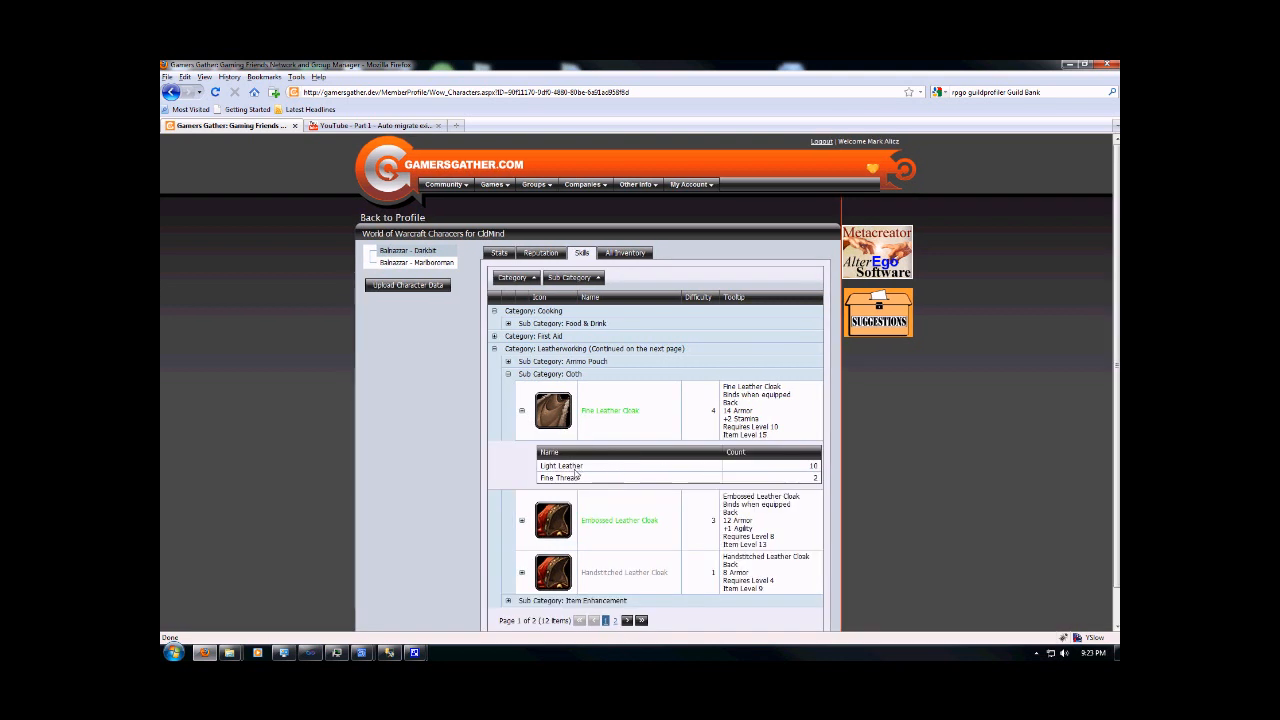
{"action": "left_click_drag", "start_coordinate": [546, 471], "coordinate": [646, 472]}
{"action": "left_click", "coordinate": [529, 471]}
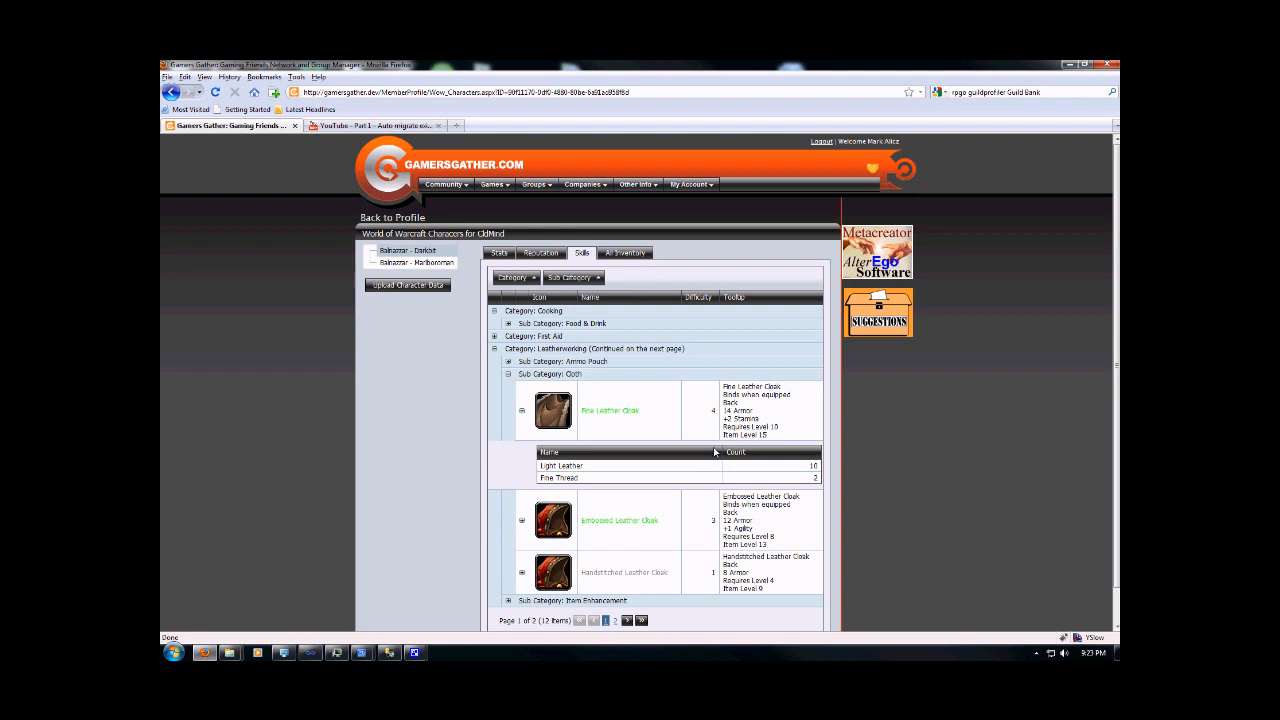